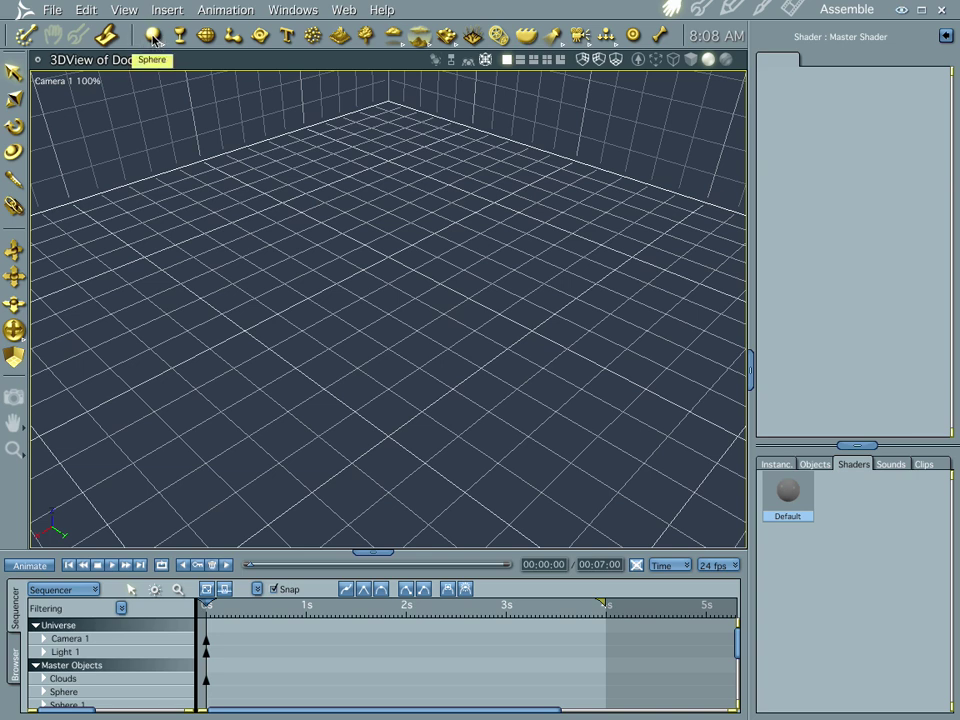
Step: Drop a 6.00 ft sphere primitive into the empty scene
left_click(390, 349)
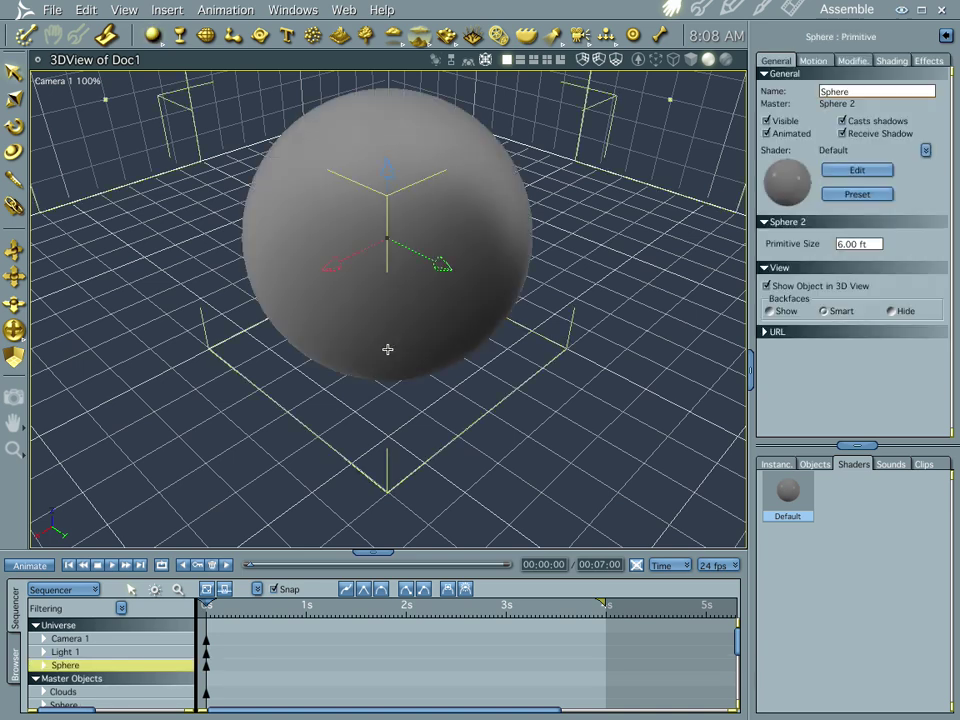
Step: Set the sphere shader's Color channel to a Color Gradient and open the gradient for editing
left_click(856, 173)
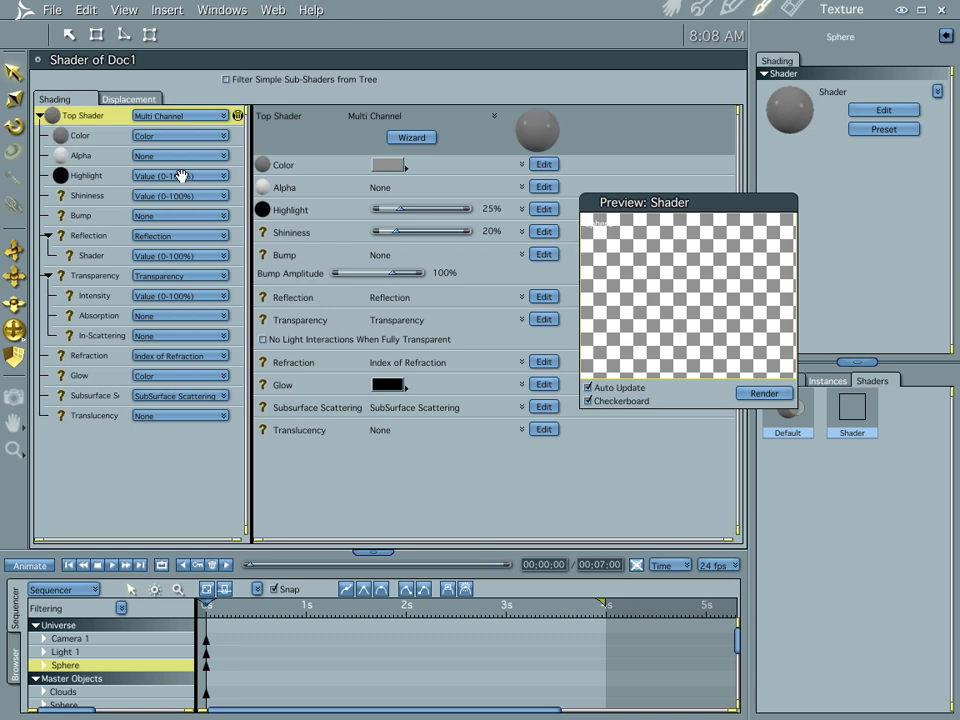
left_click(99, 137)
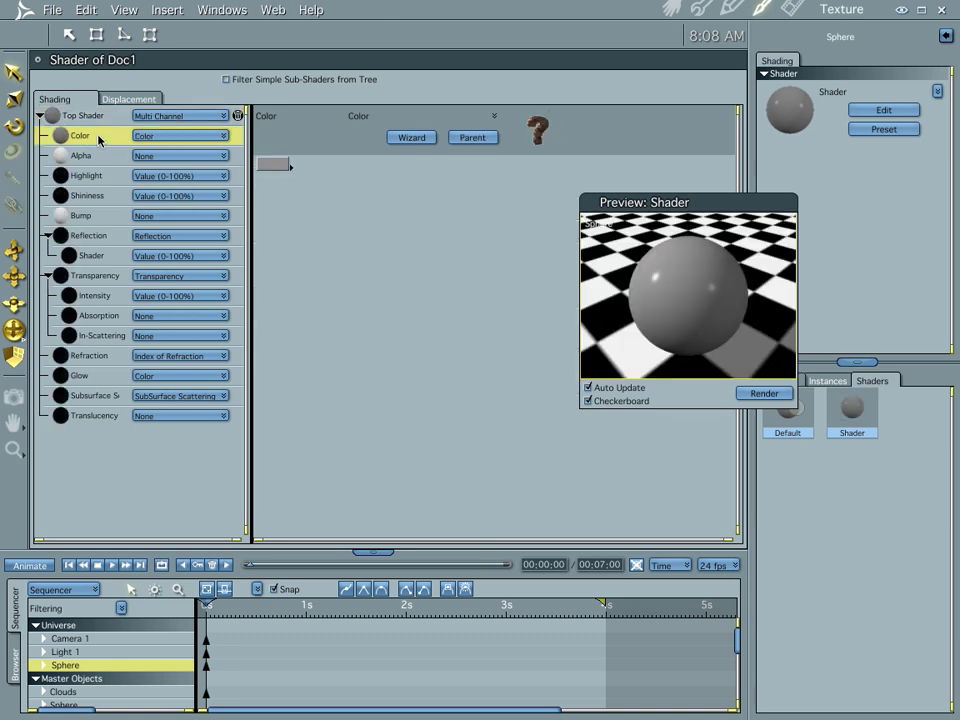
left_click(174, 138)
left_click(180, 180)
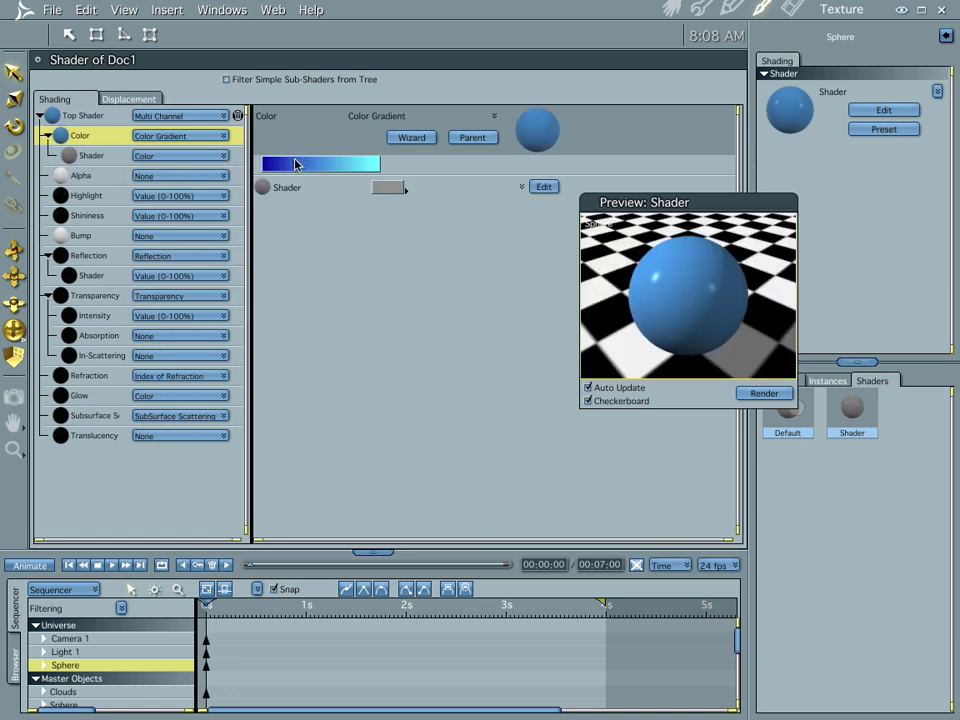
left_click(298, 164)
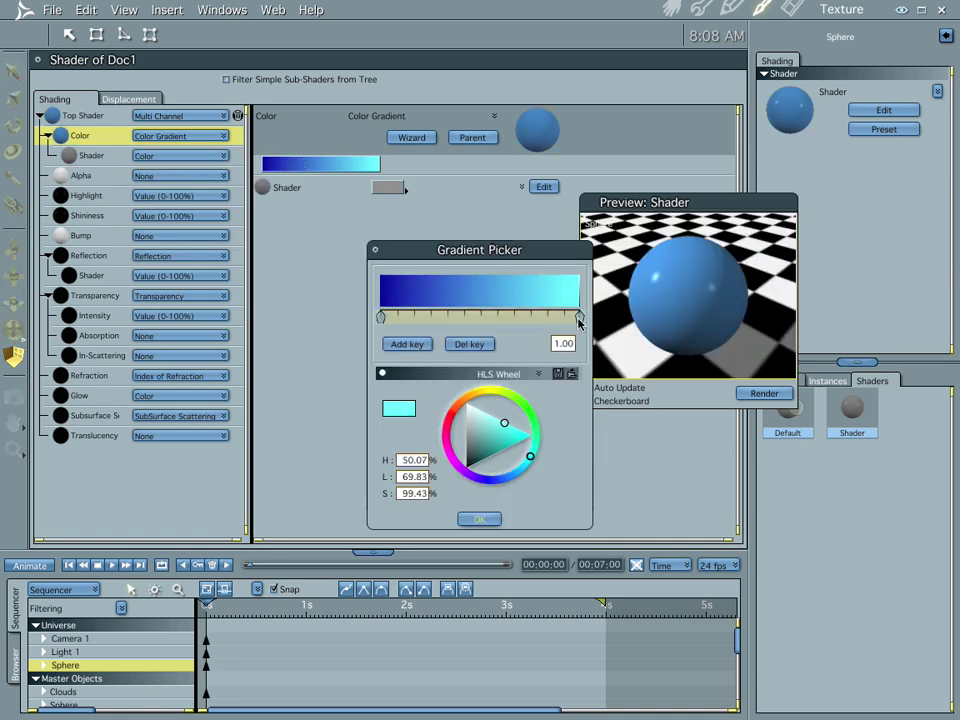
Step: Turn the gradient's end key green and add dark olive middle keys after the blue start
left_click_drag(530, 414, 505, 450)
left_click(531, 317)
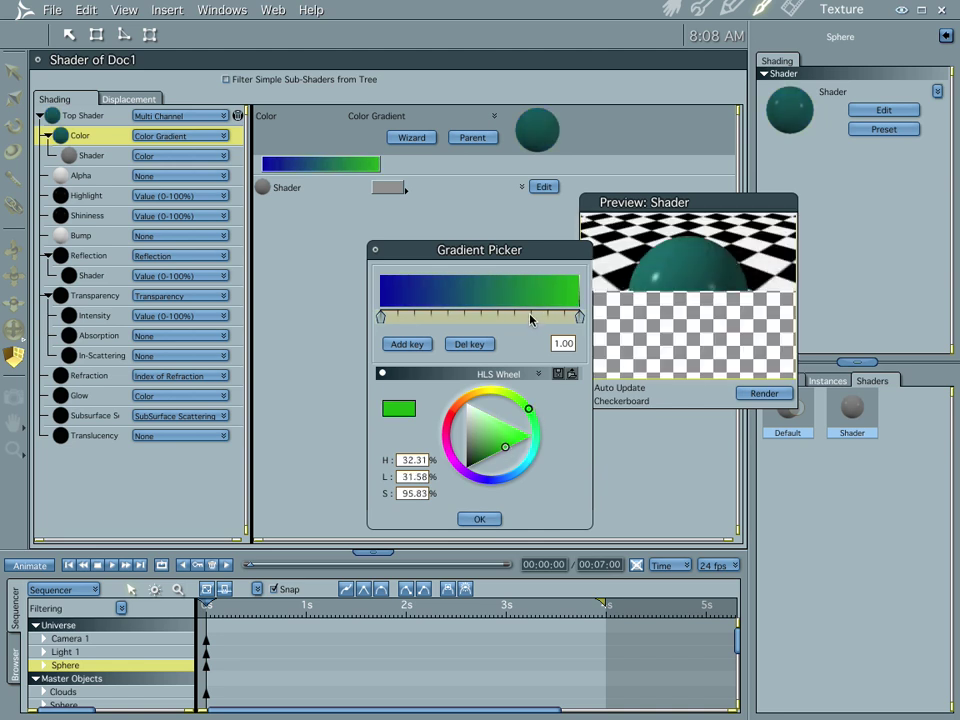
left_click(486, 391)
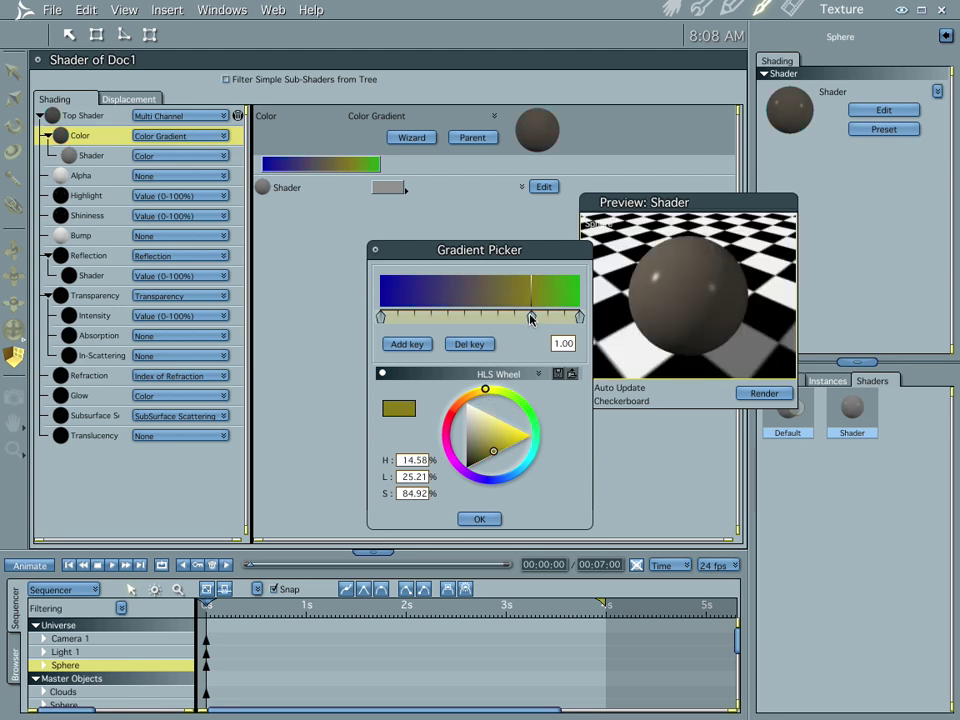
left_click_drag(487, 447, 481, 453)
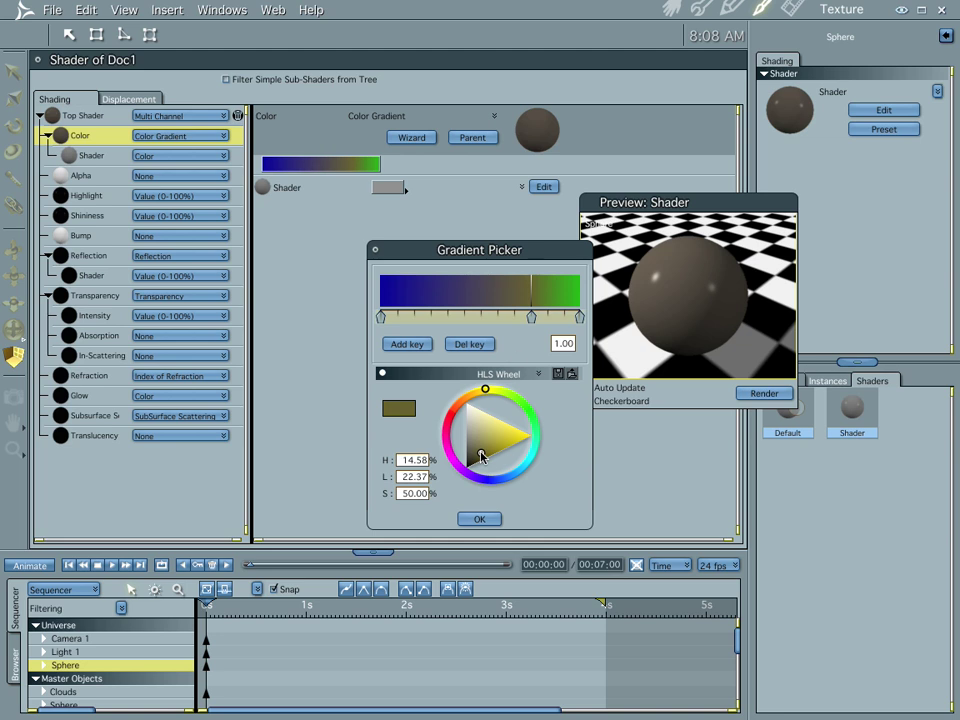
left_click(517, 318)
mouse_move(472, 458)
left_mouse_down()
mouse_move(466, 466)
mouse_move(474, 463)
left_mouse_up()
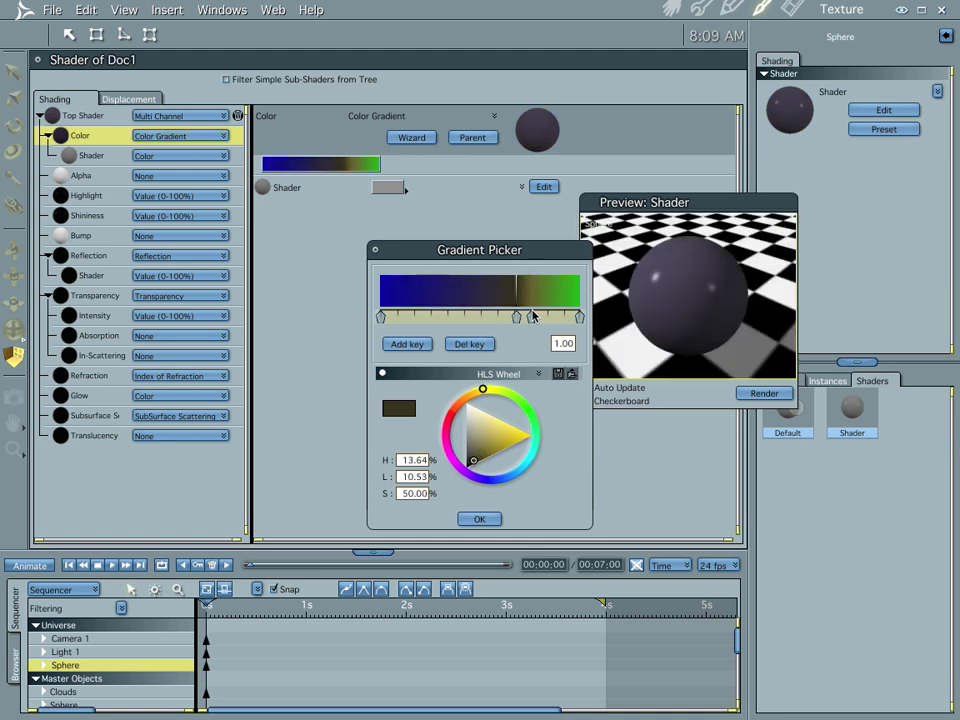
left_click(486, 453)
left_click_drag(486, 453, 486, 456)
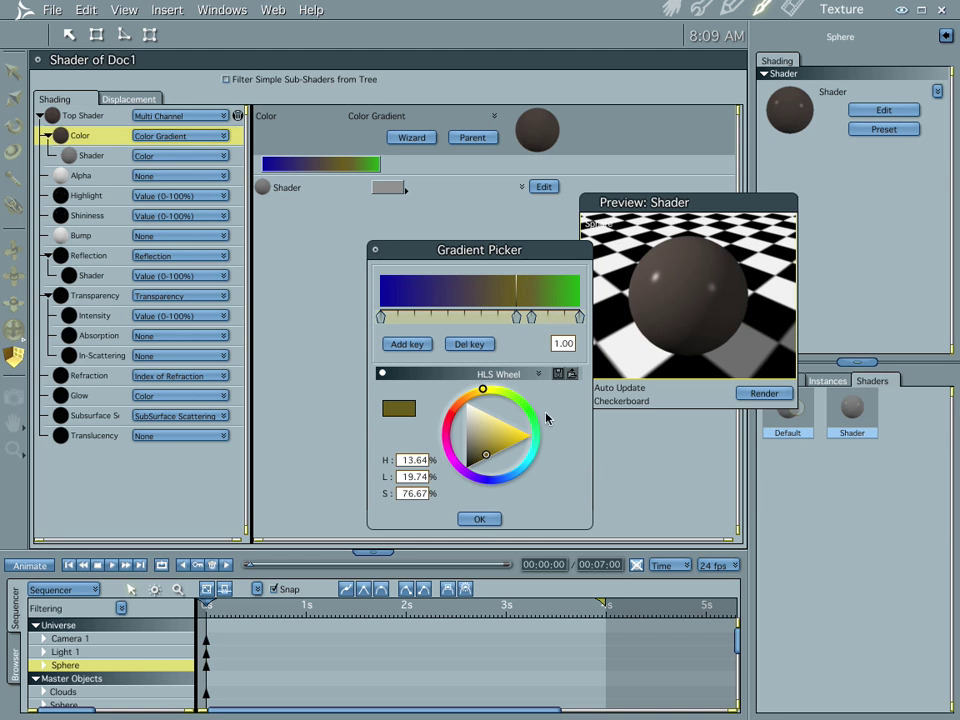
left_click(478, 519)
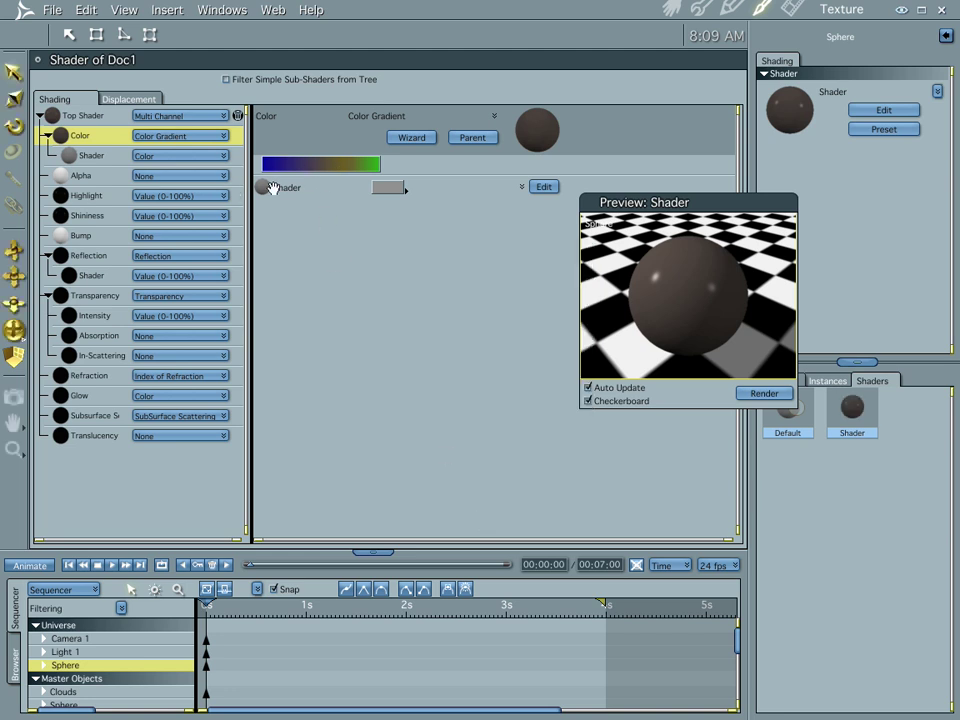
Step: Drive the colour gradient with a Natural Functions Spots pattern: spot size 129, blending 51%
left_click(96, 156)
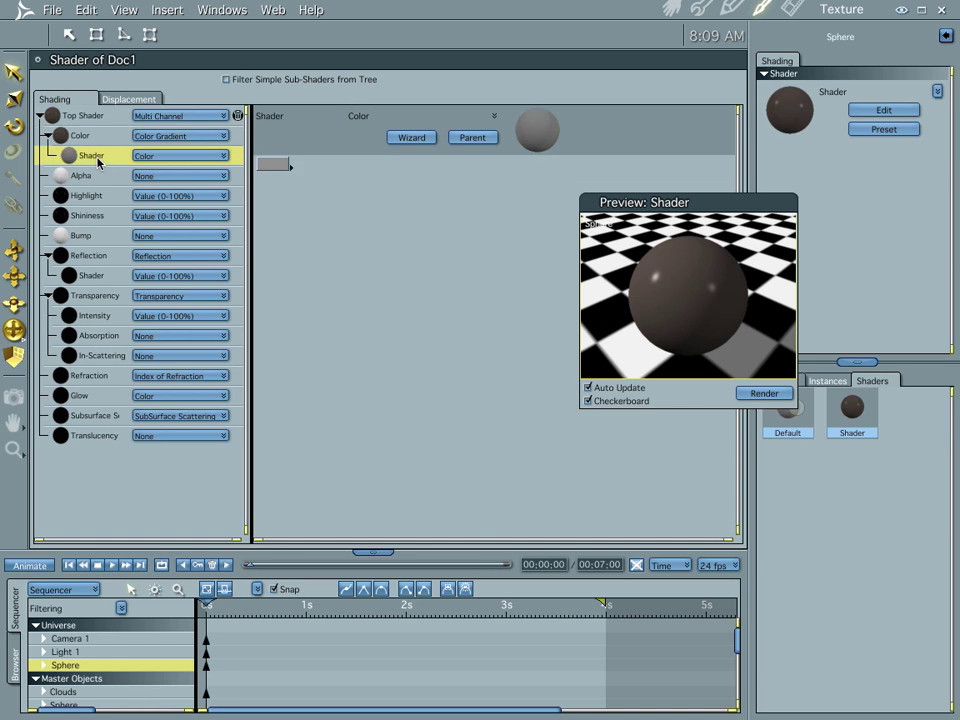
left_click(154, 158)
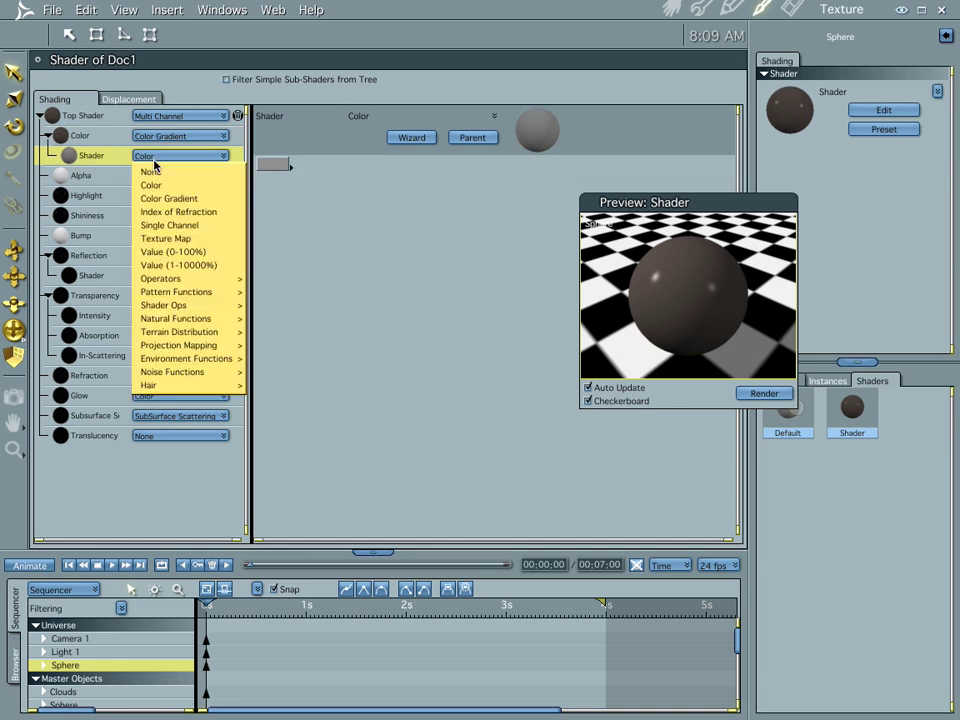
mouse_move(190, 293)
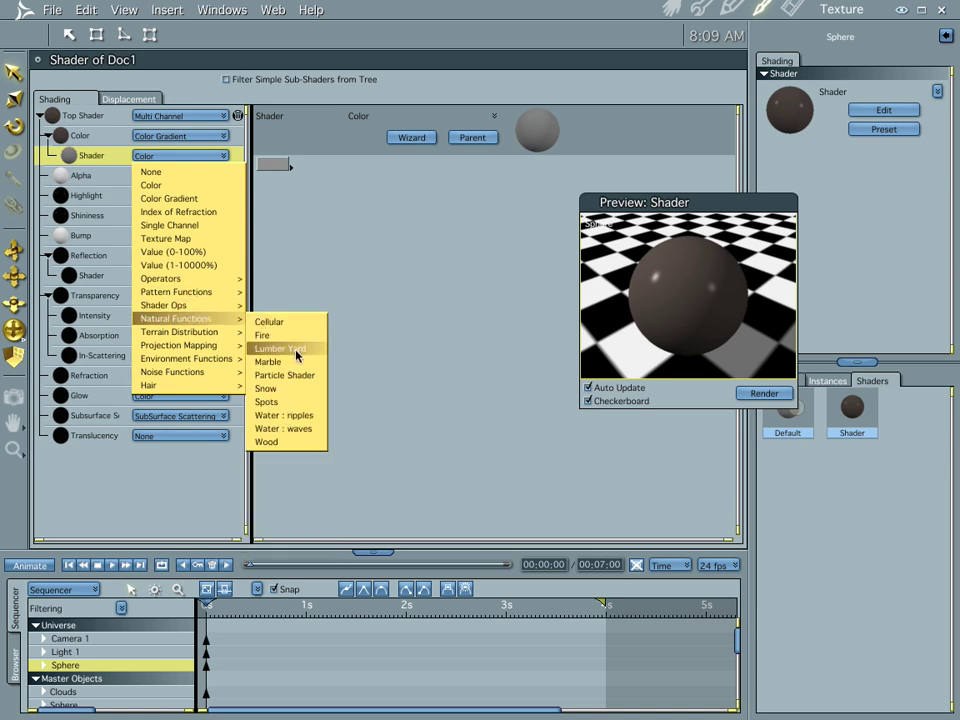
left_click(307, 405)
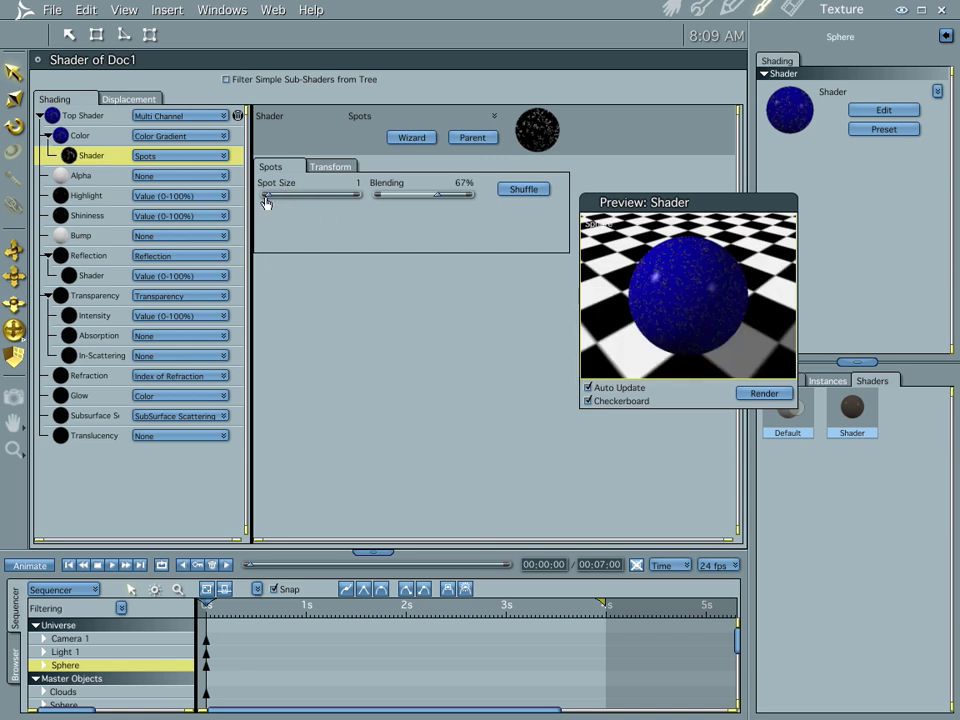
left_click_drag(267, 199, 296, 199)
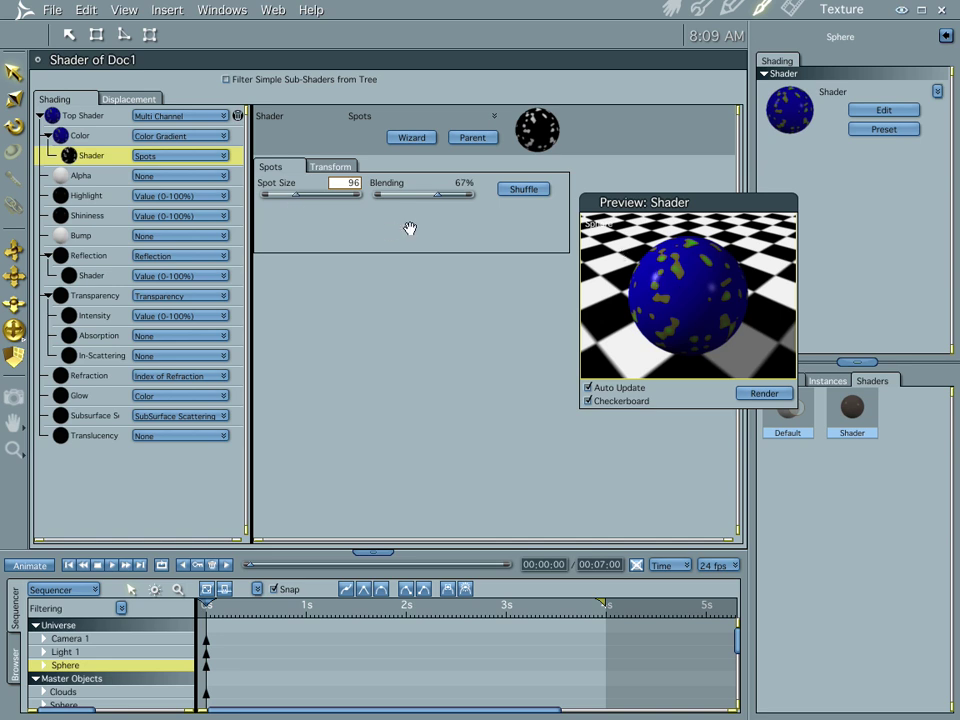
left_click_drag(297, 198, 307, 198)
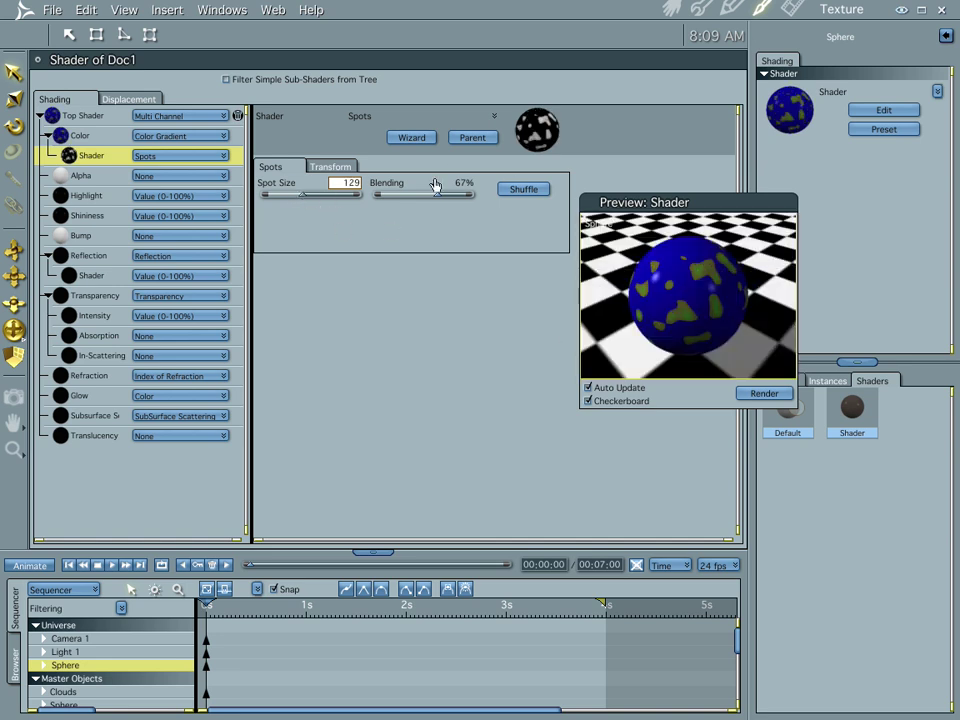
left_click_drag(435, 197, 423, 204)
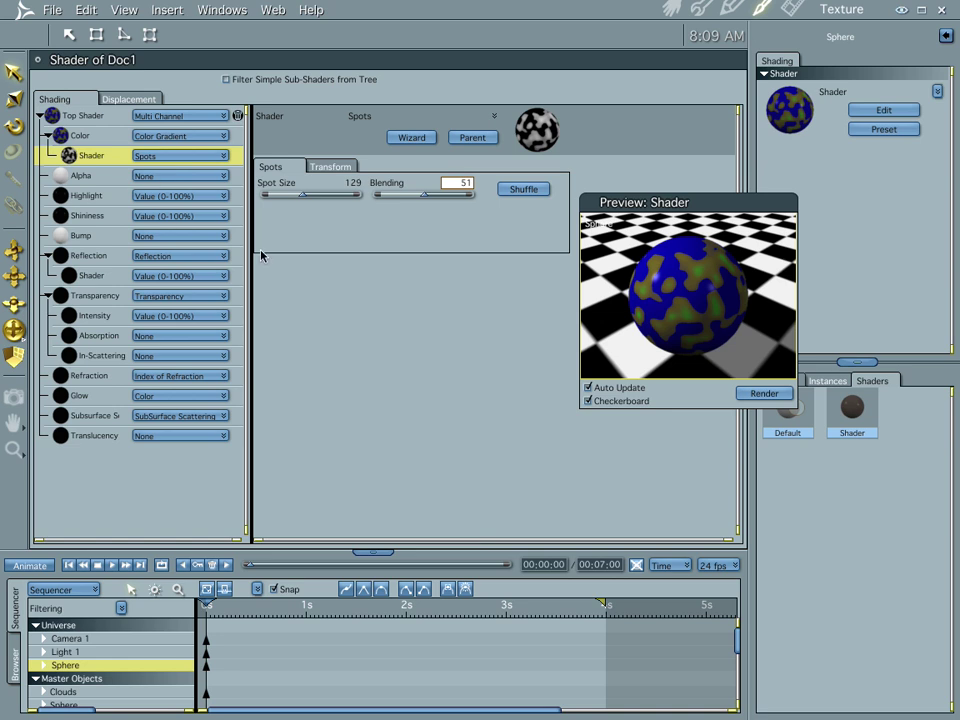
left_click(671, 8)
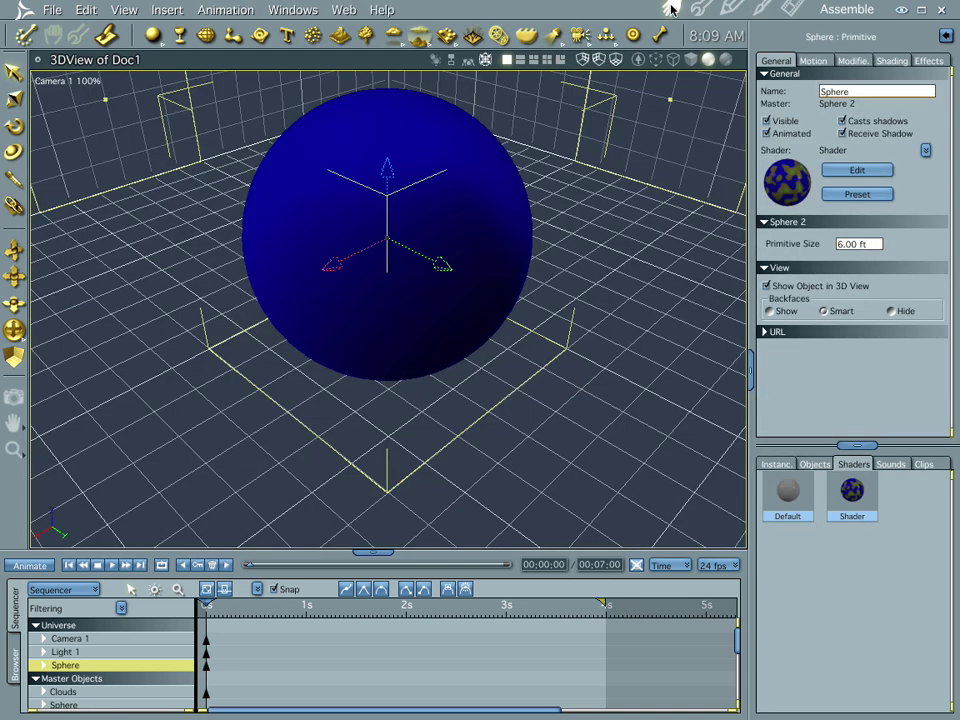
Step: Render a preview of the blue-and-olive spotted sphere, then reopen its shader editor
left_click(792, 8)
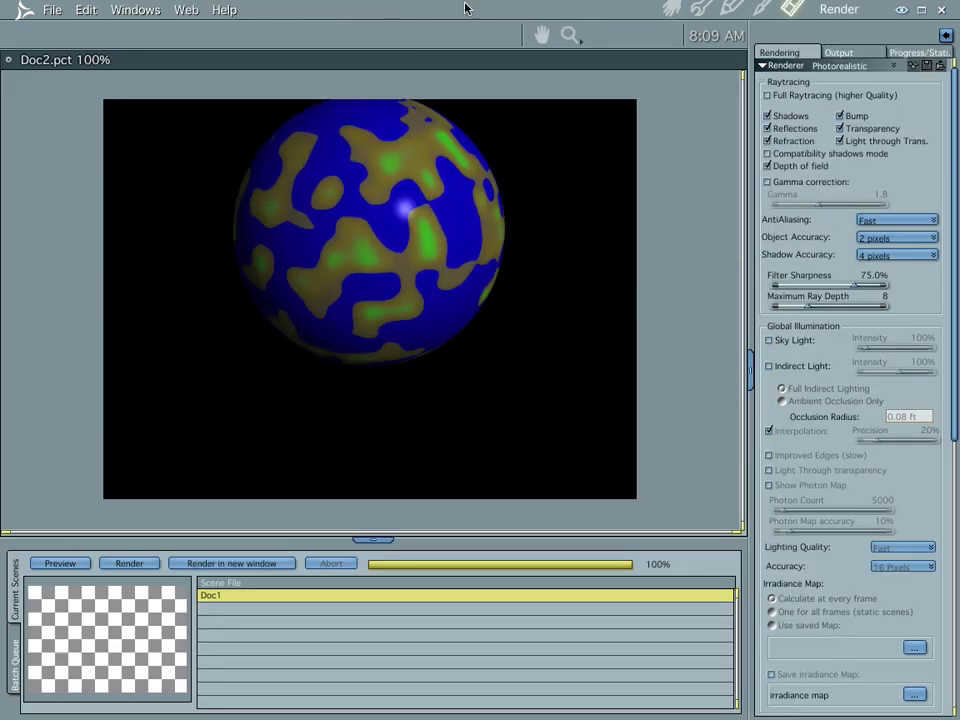
left_click(671, 10)
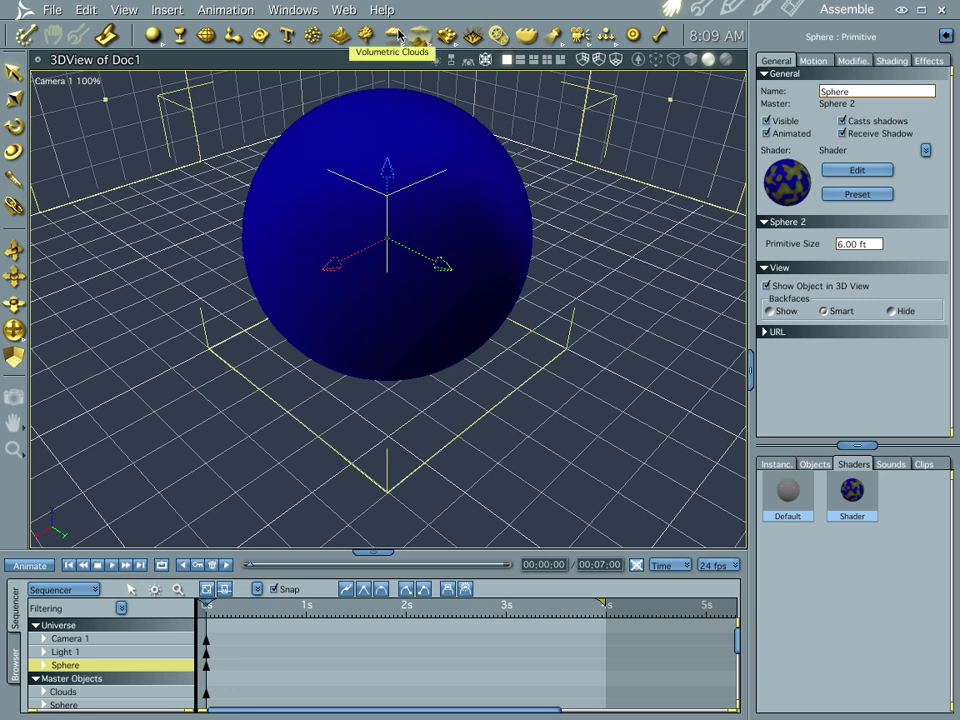
left_click(868, 173)
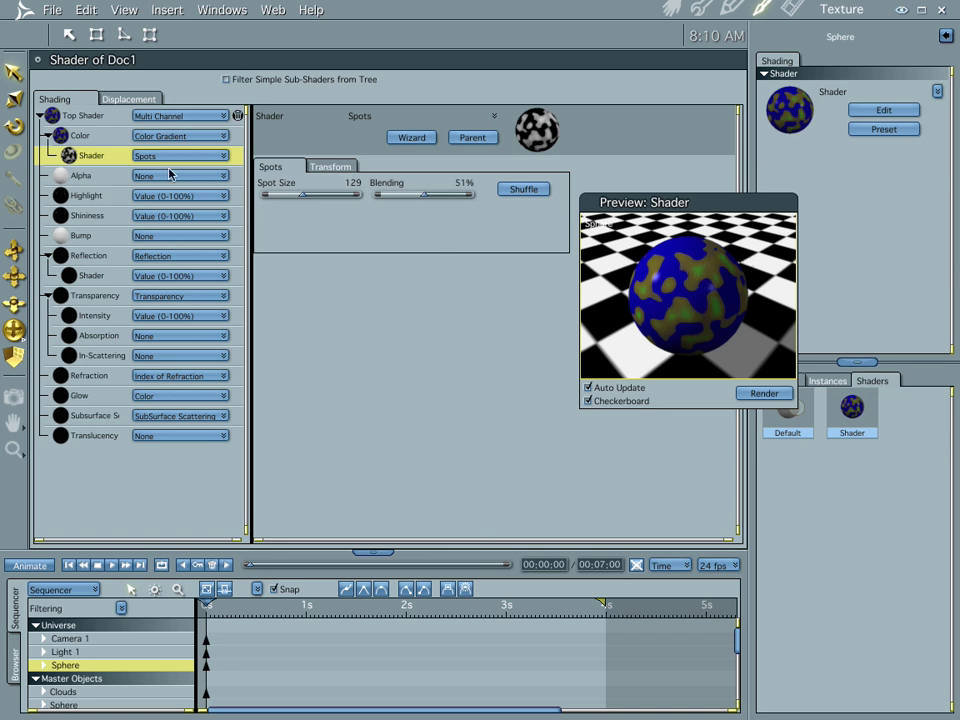
Step: Copy the colour gradient's Spots shader and paste it into the Bump channel
right_click(94, 156)
left_click(108, 175)
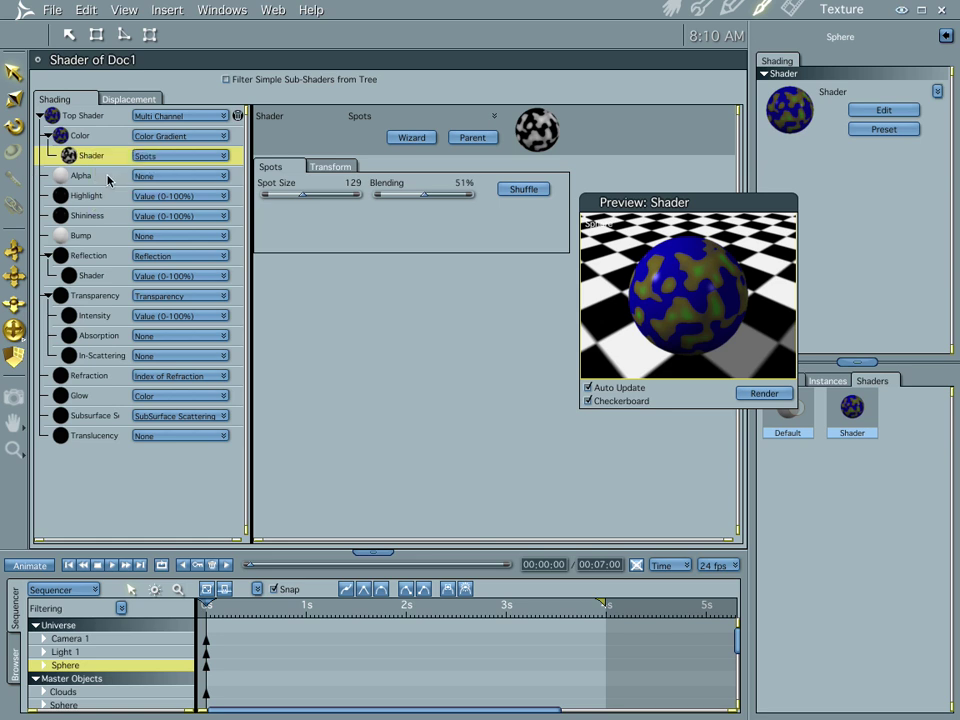
left_click(101, 237)
right_click(103, 238)
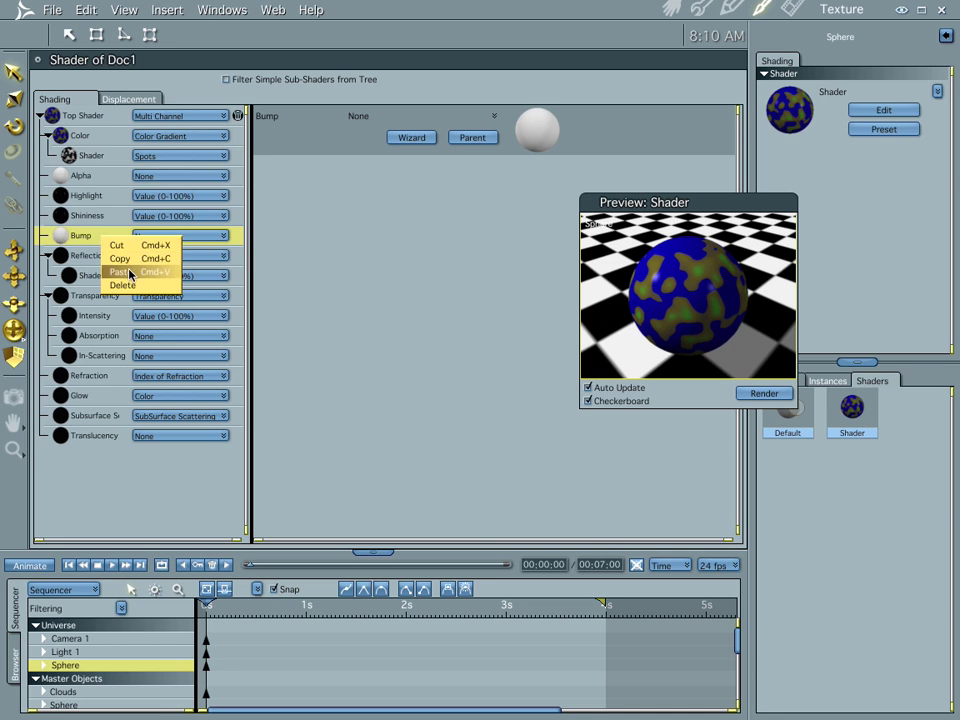
left_click(129, 271)
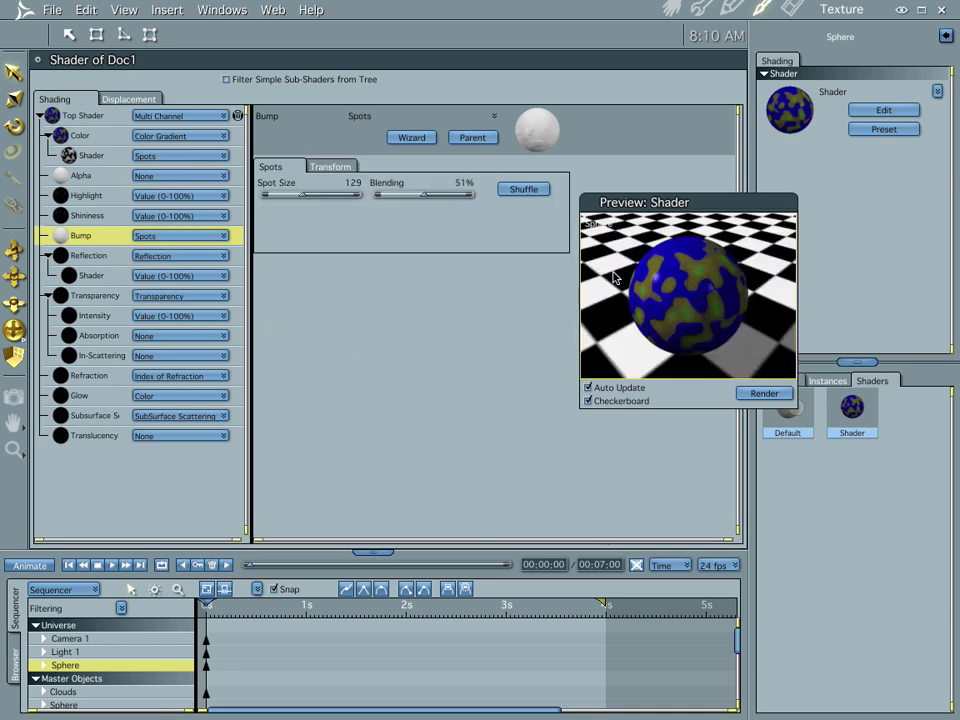
left_click(145, 239)
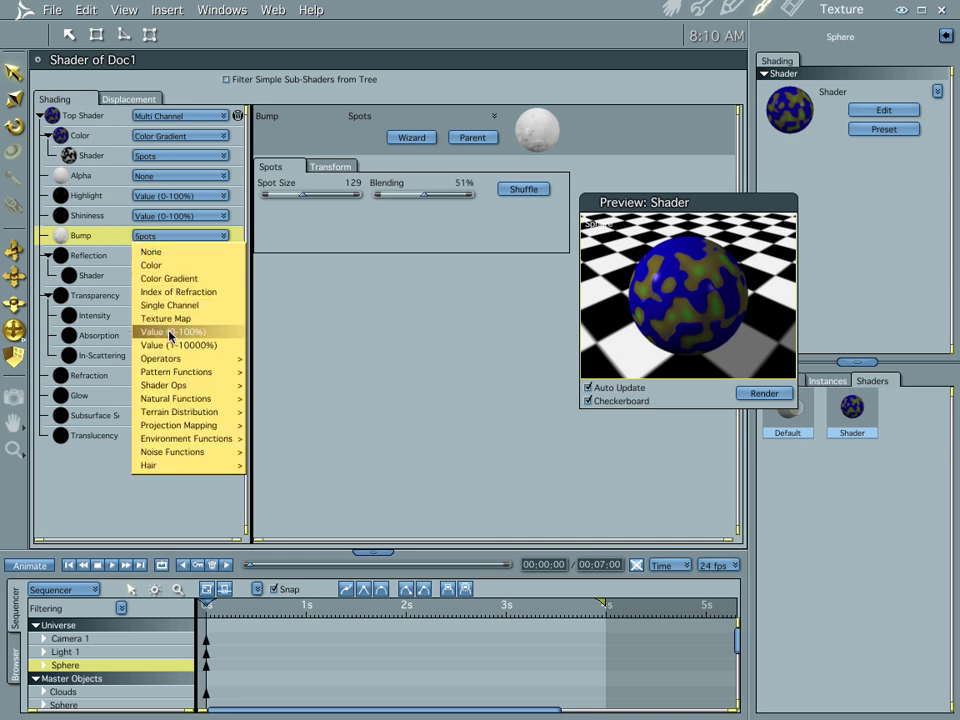
Step: Pass the Bump channel's Spots through a Curve Filter inverted to run from high to low
mouse_move(171, 362)
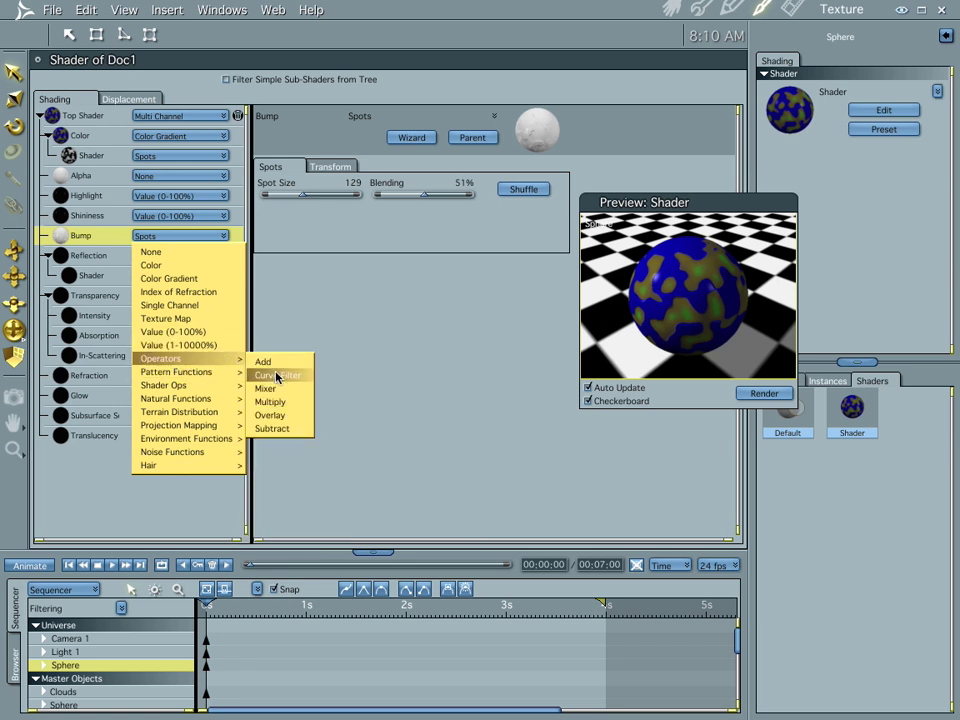
left_click(277, 375)
left_click(286, 181)
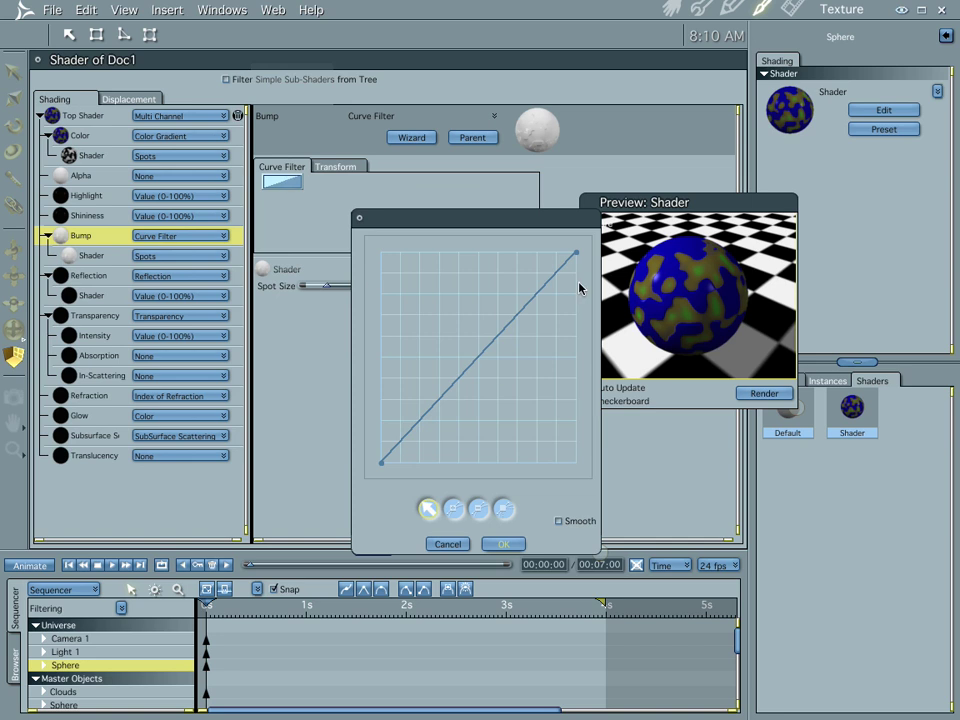
left_click_drag(380, 465, 381, 252)
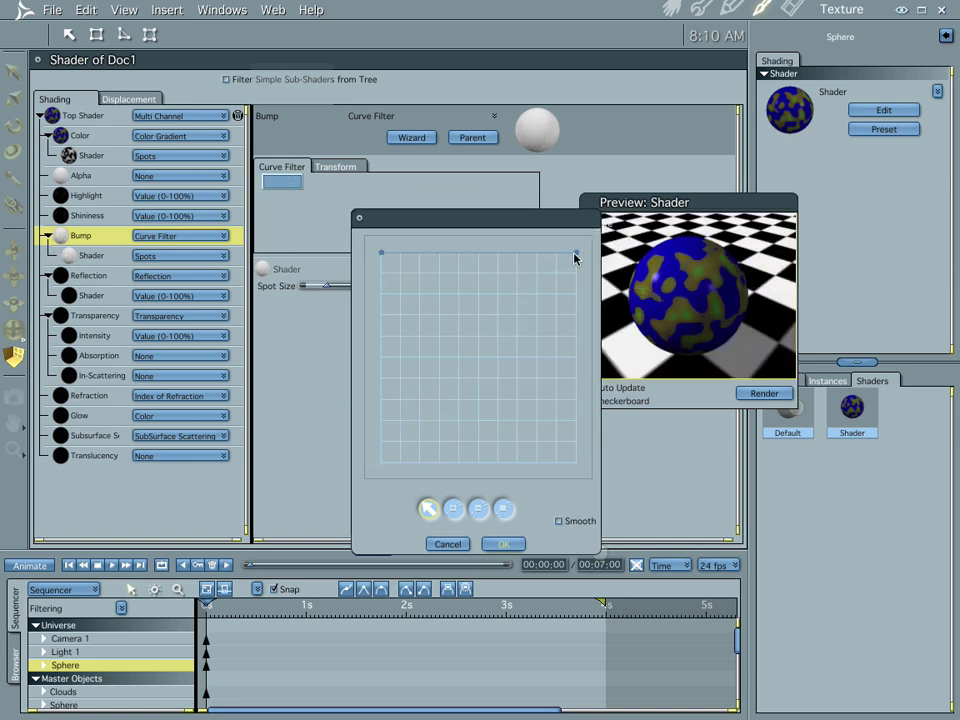
left_click_drag(576, 253, 577, 462)
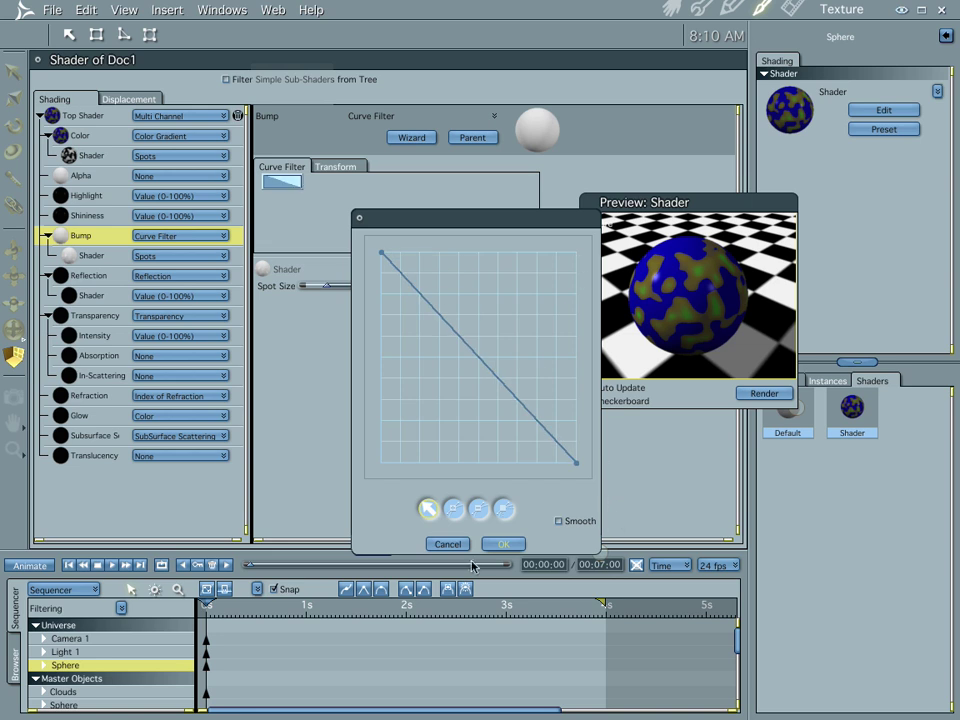
left_click(505, 544)
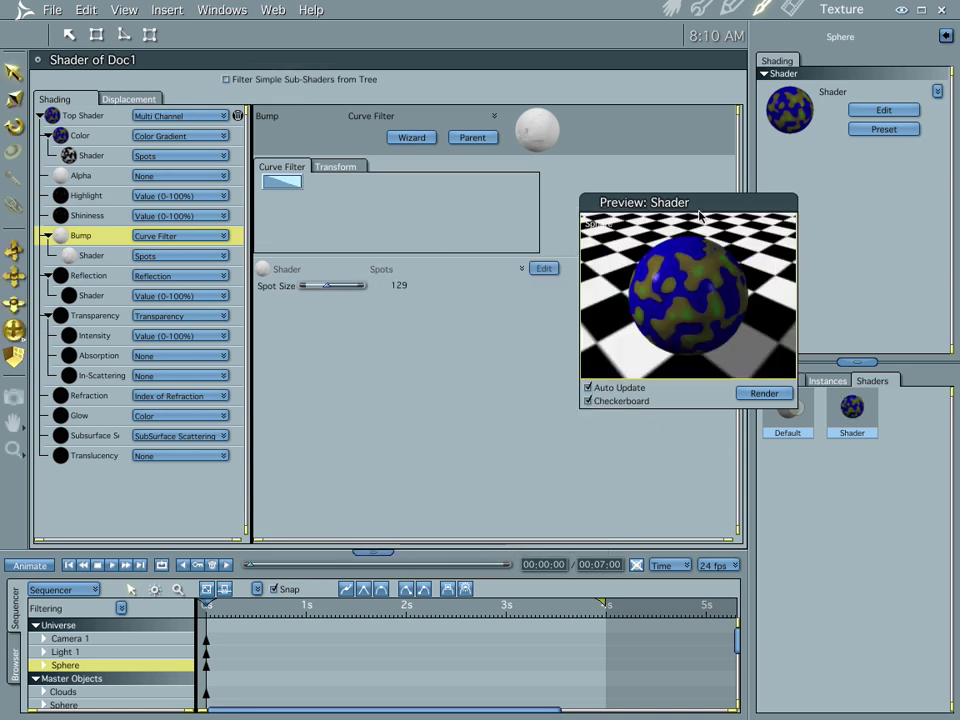
Step: Render a test of the inverted bump, lower the sphere in the camera view, reopen its shader
left_click(670, 9)
key("ctrl+r")
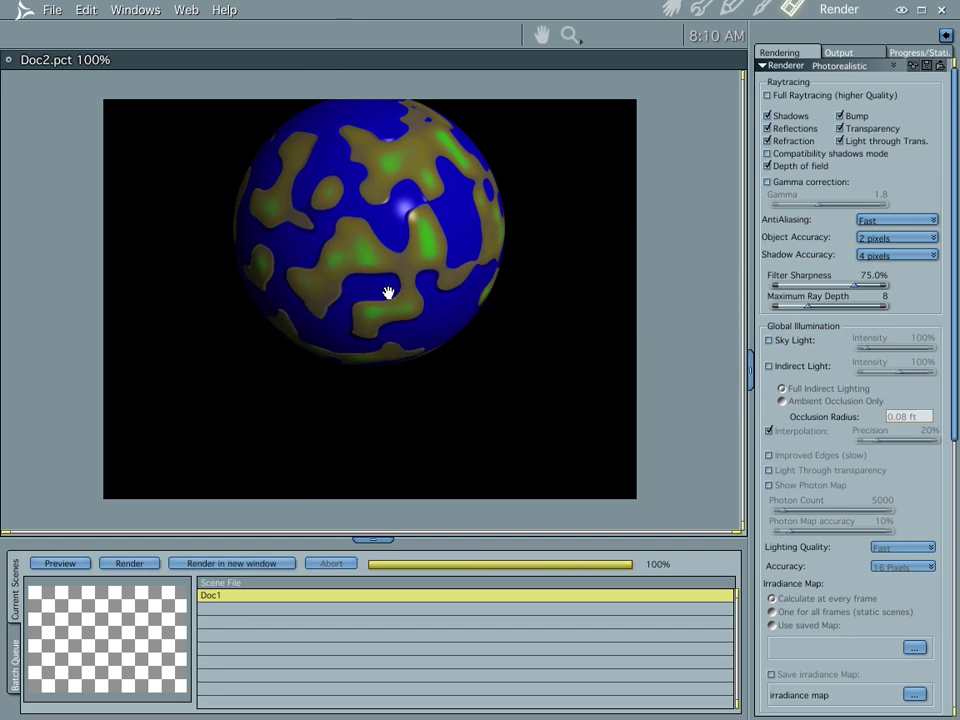
left_click(666, 14)
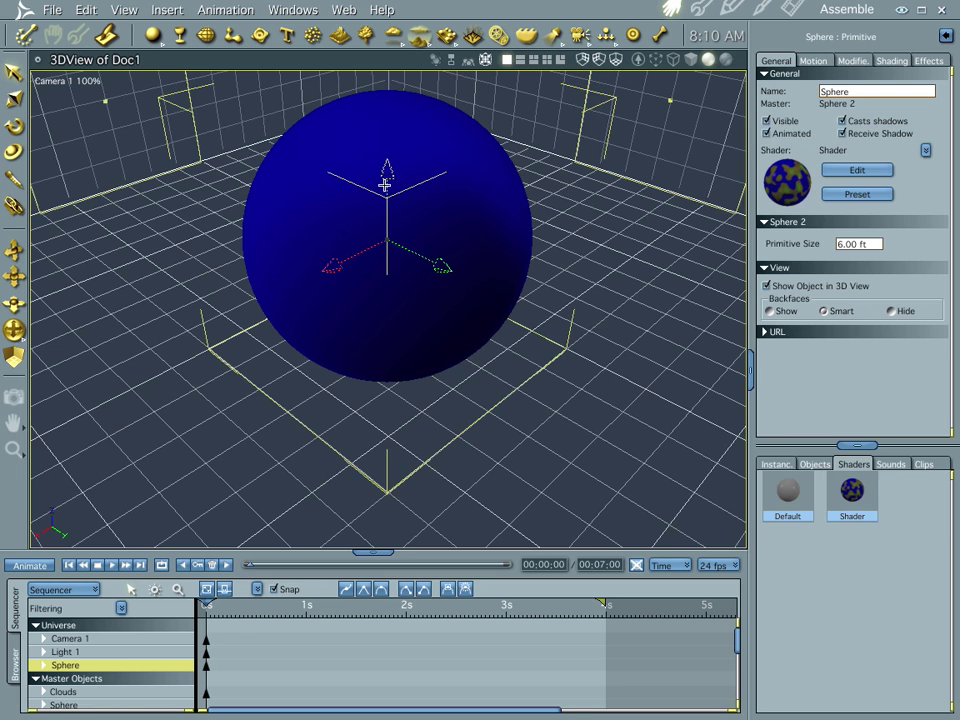
left_click_drag(384, 163, 388, 201)
left_click(857, 171)
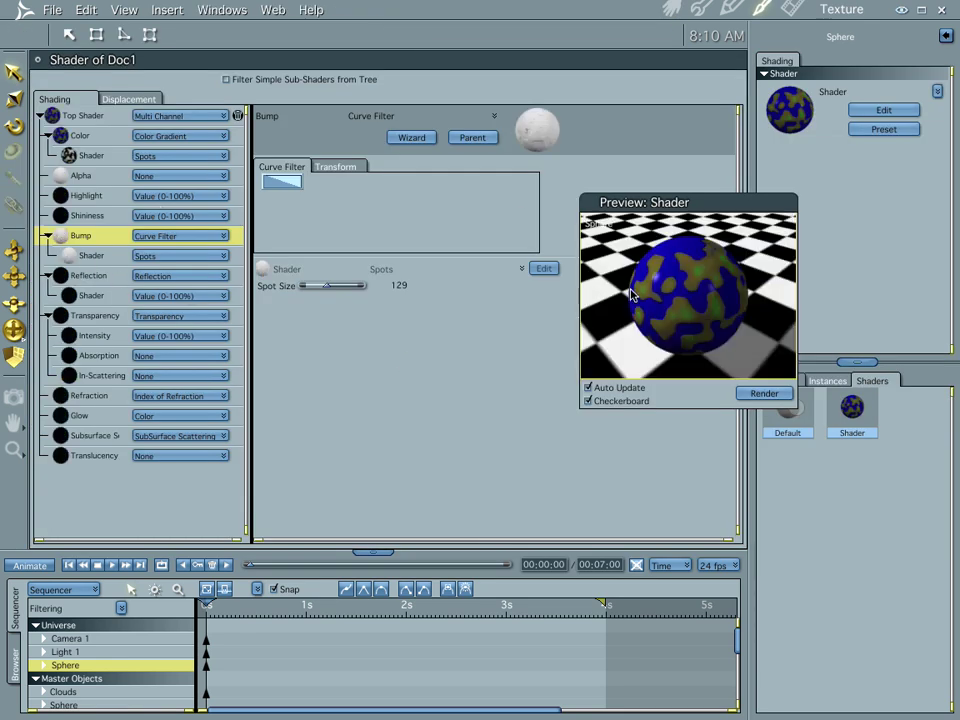
Step: Copy the Bump channel's inverted Curve Filter over Spots into the Highlight channel
left_click(88, 196)
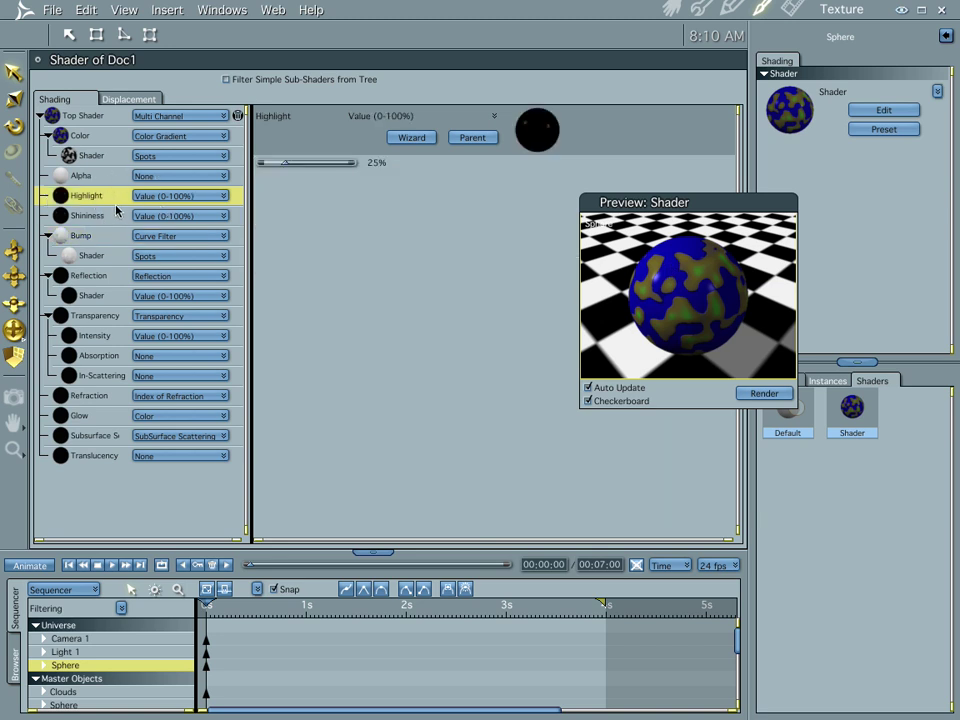
right_click(115, 200)
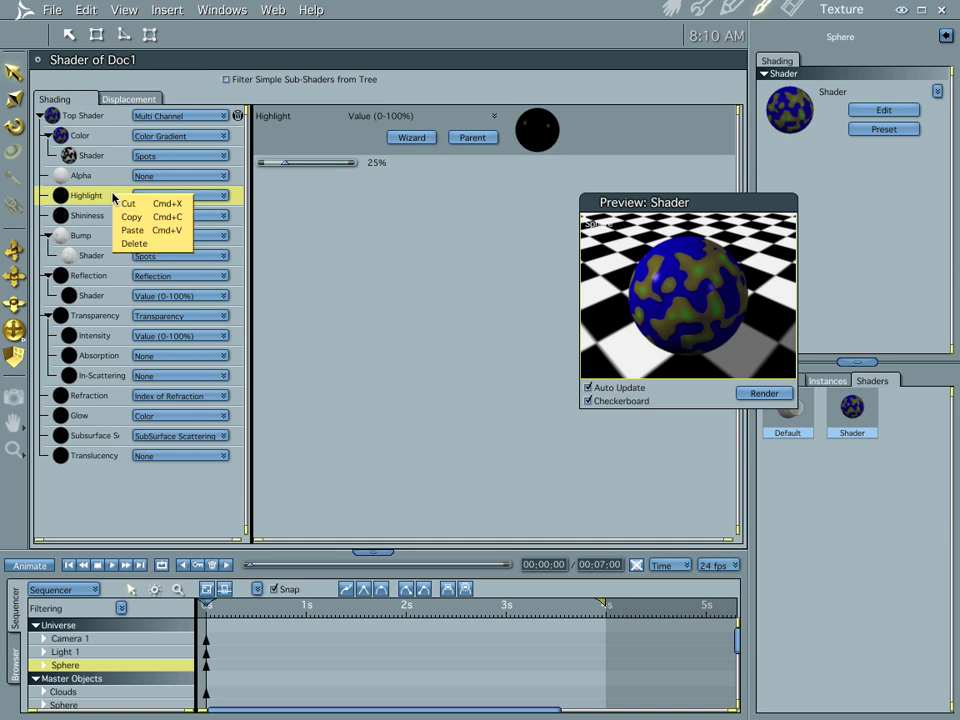
left_click(128, 227)
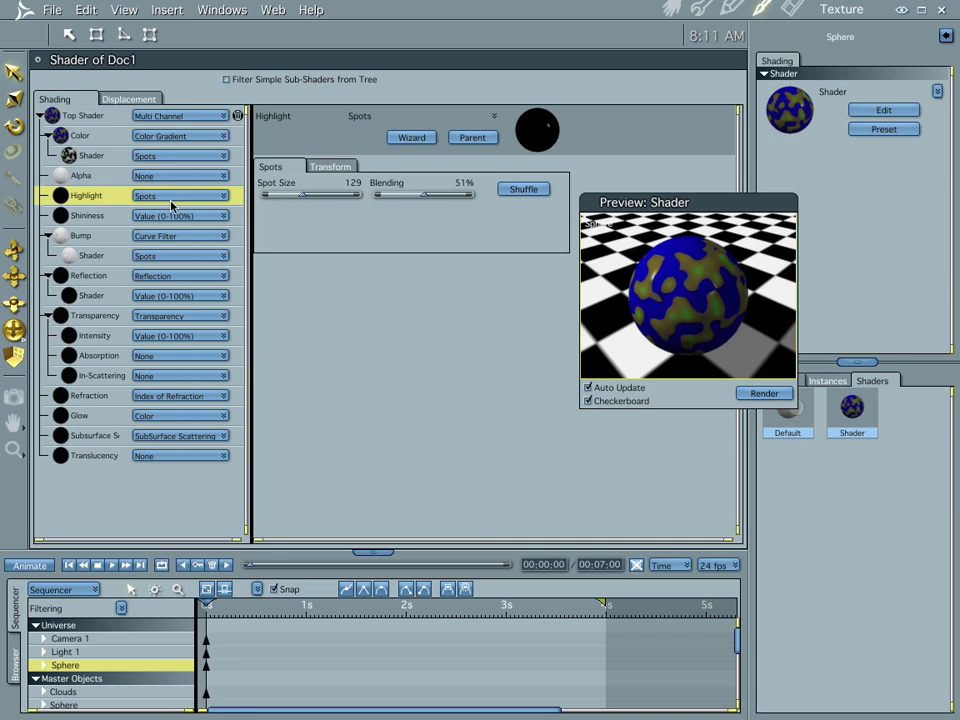
left_click(104, 241)
right_click(104, 241)
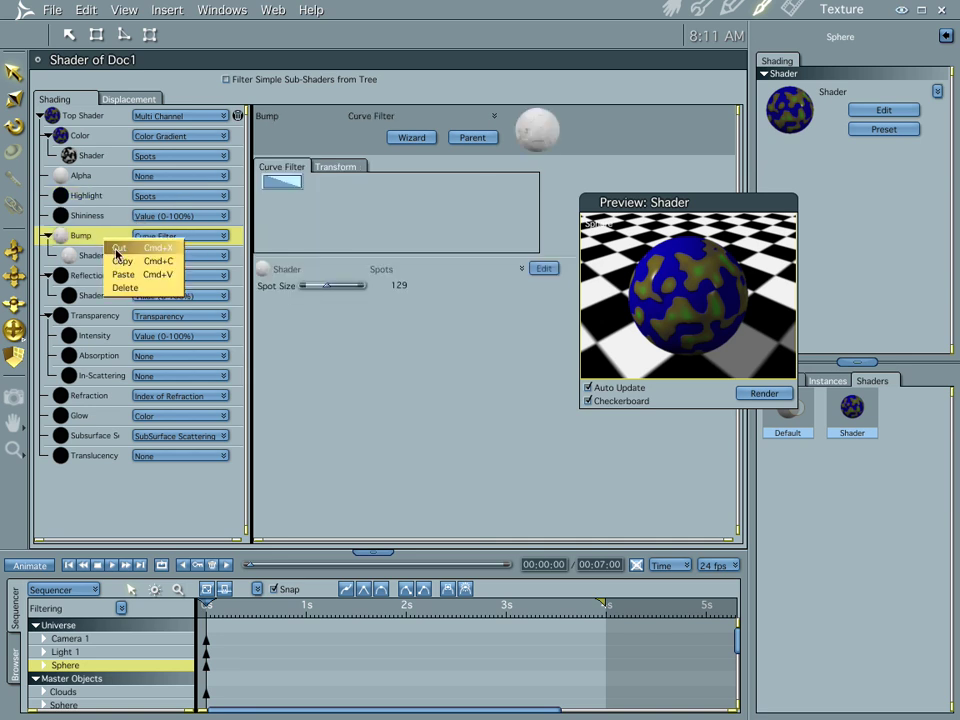
left_click(118, 262)
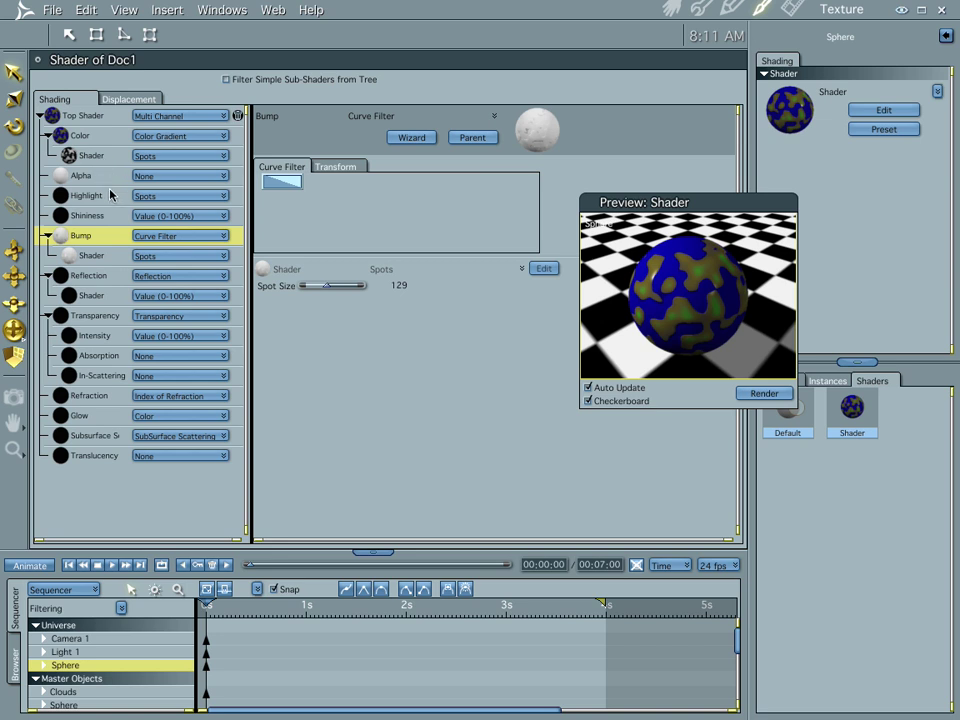
left_click(116, 201)
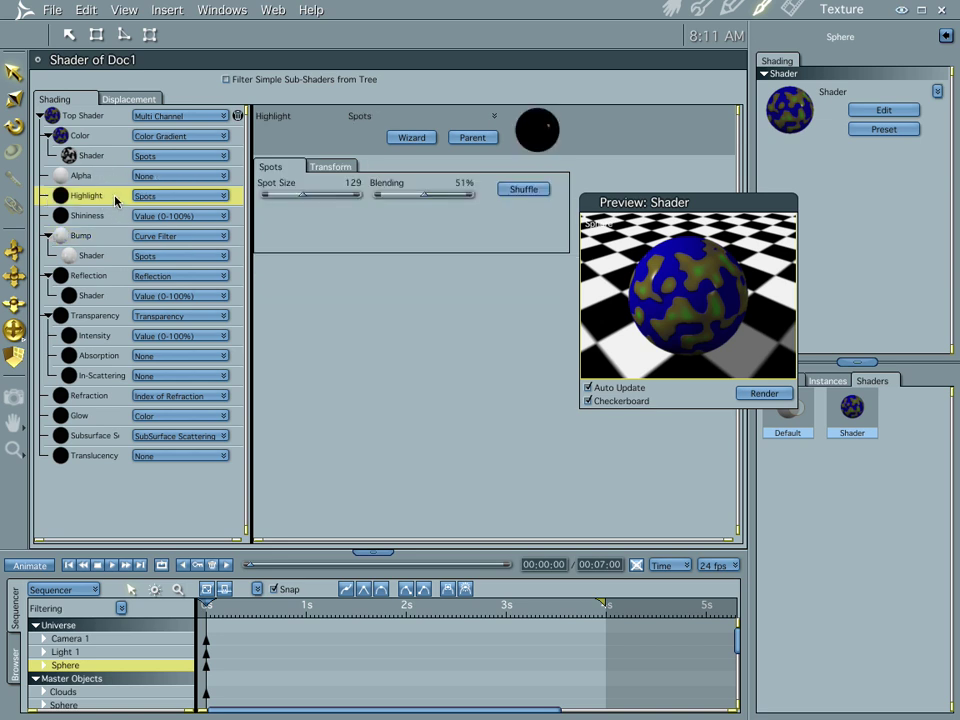
right_click(116, 201)
left_click(135, 237)
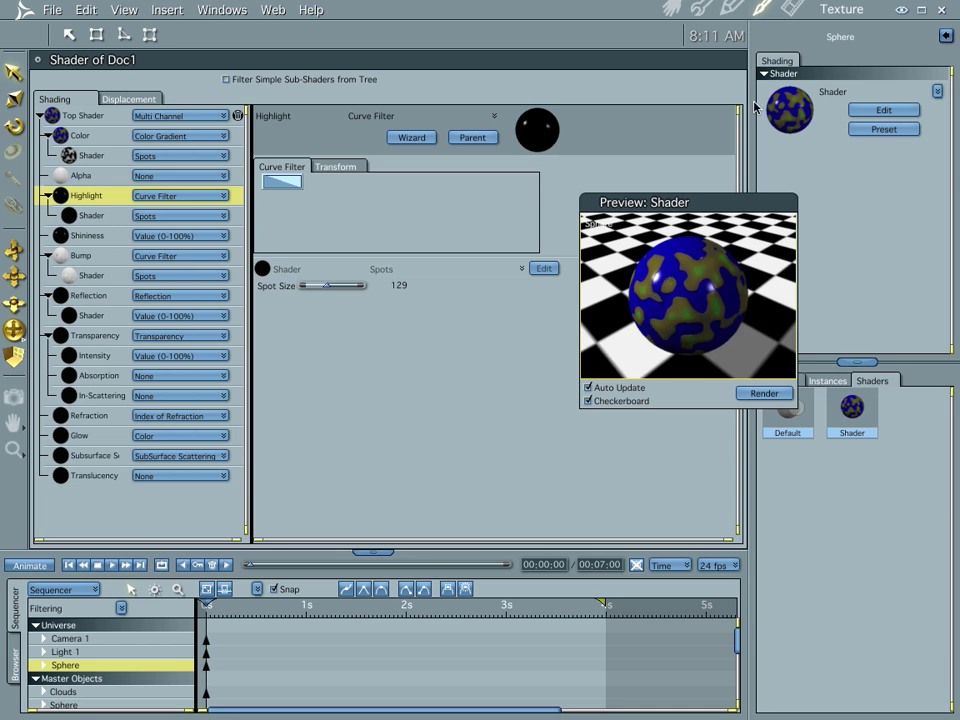
left_click(669, 9)
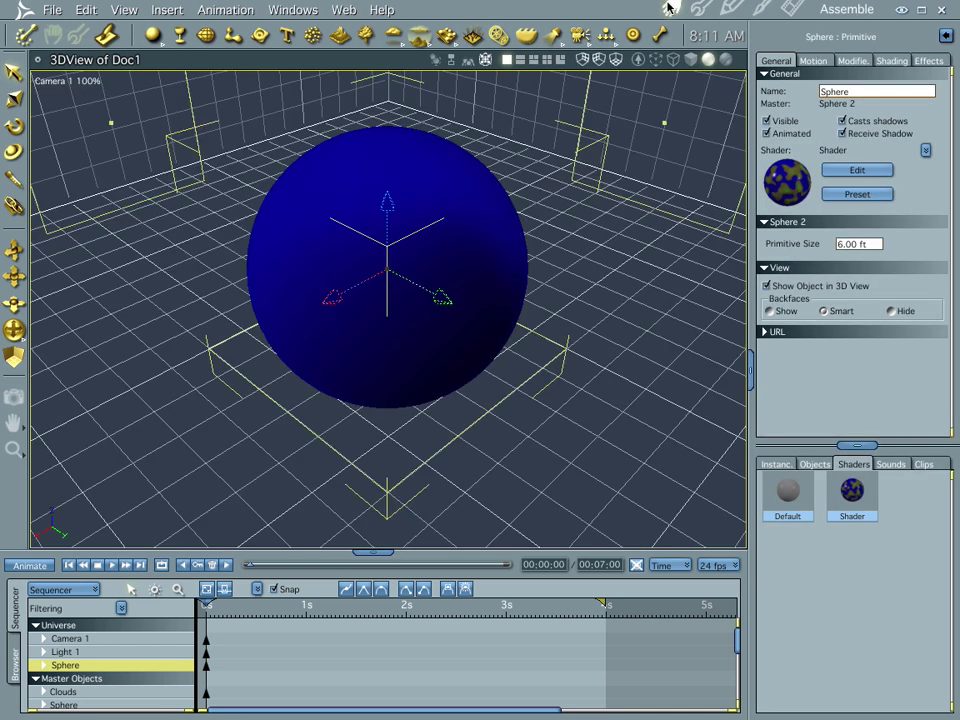
left_click(792, 9)
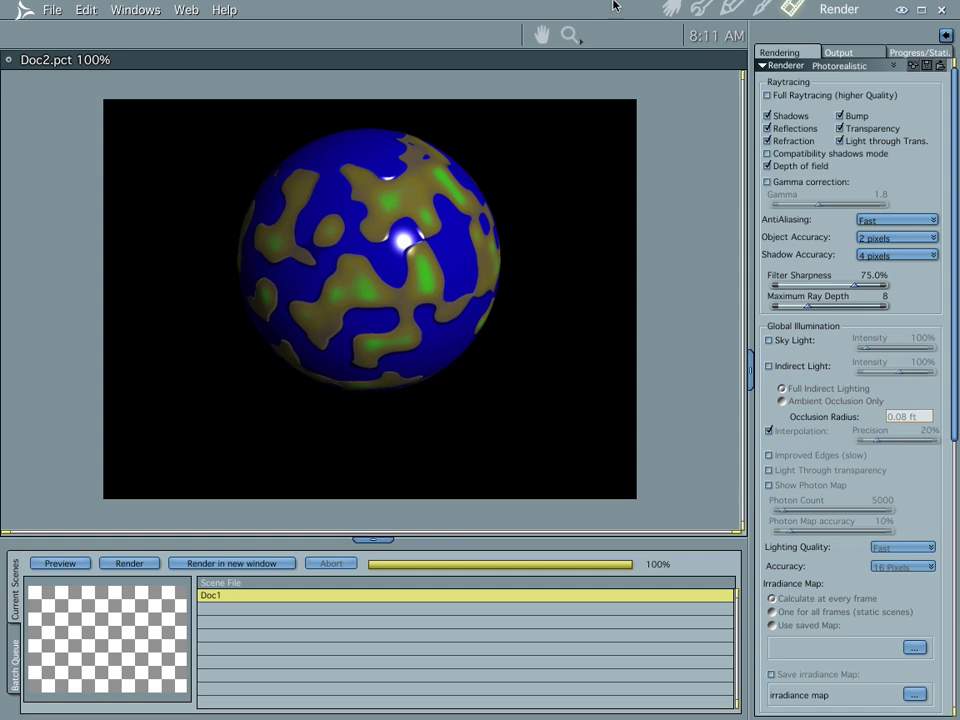
left_click(669, 9)
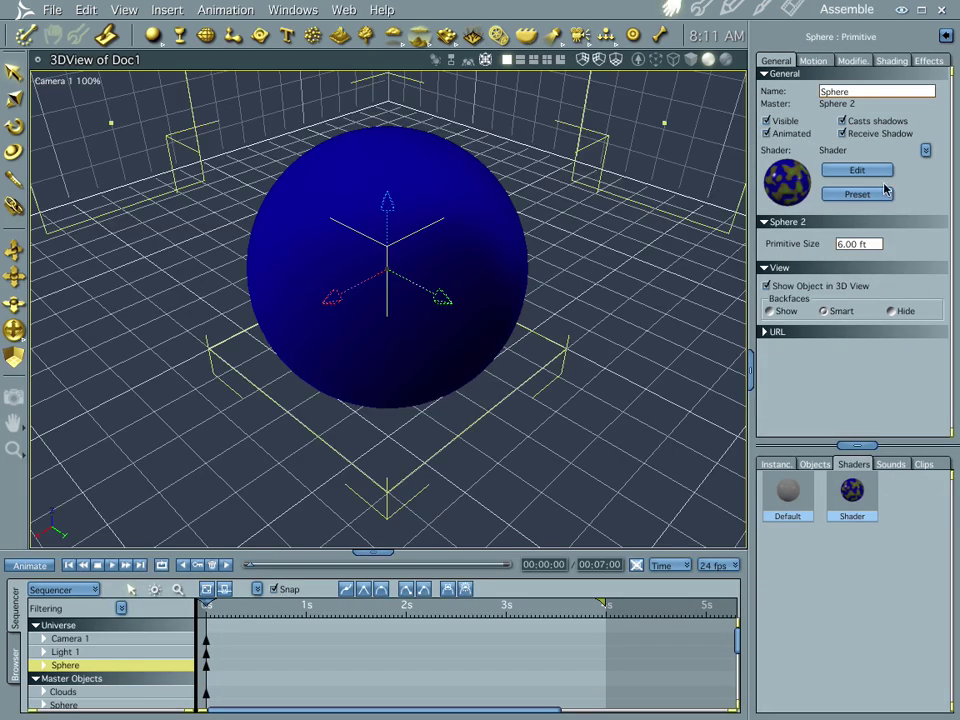
Step: Insert a Clouds atmosphere object into the scene
left_click(419, 36)
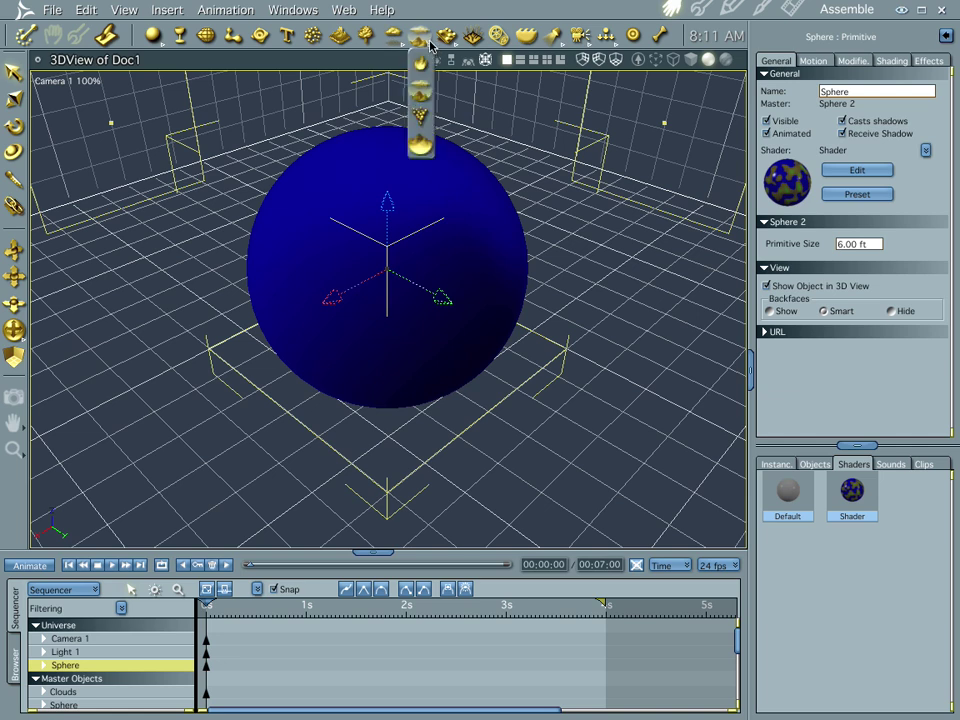
left_click(416, 93)
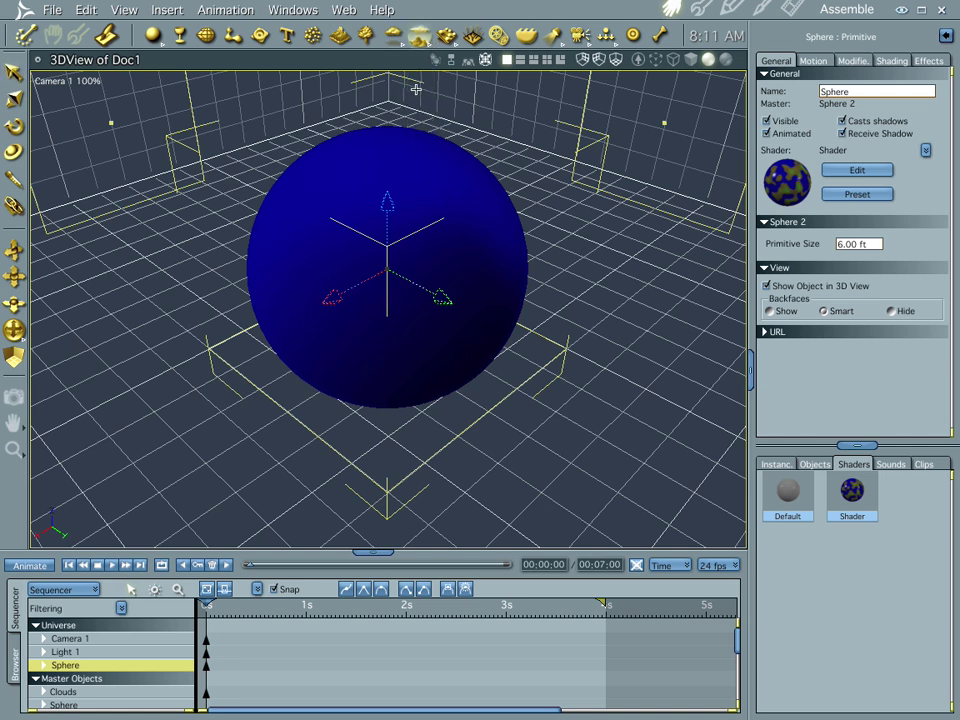
left_click(389, 313)
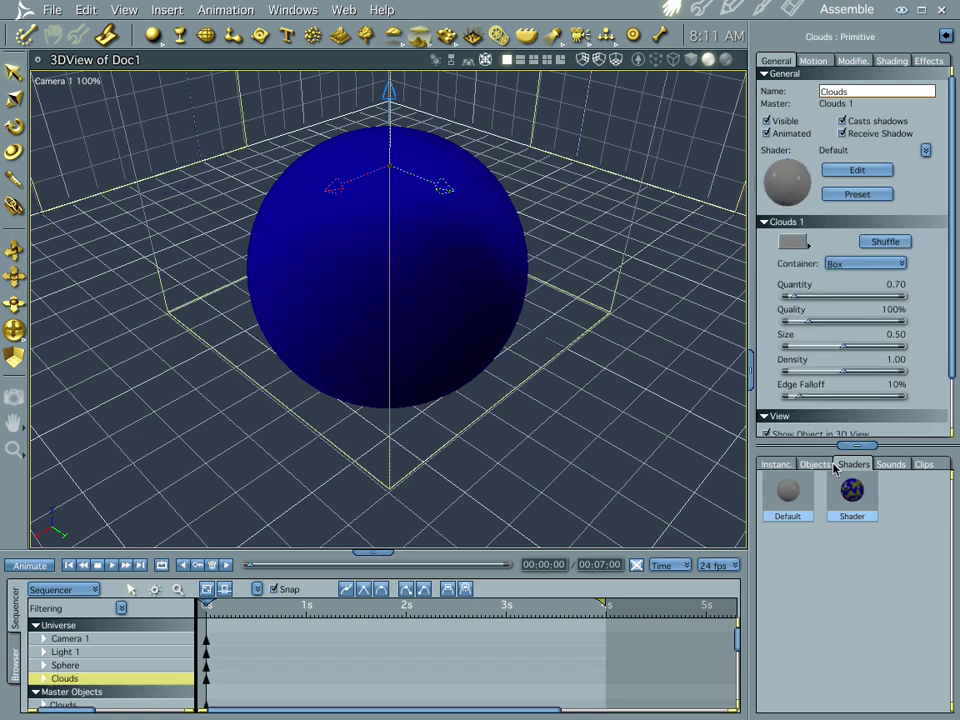
Step: Centre the clouds on the sphere with Align, then frame and render the scene
left_click(776, 464)
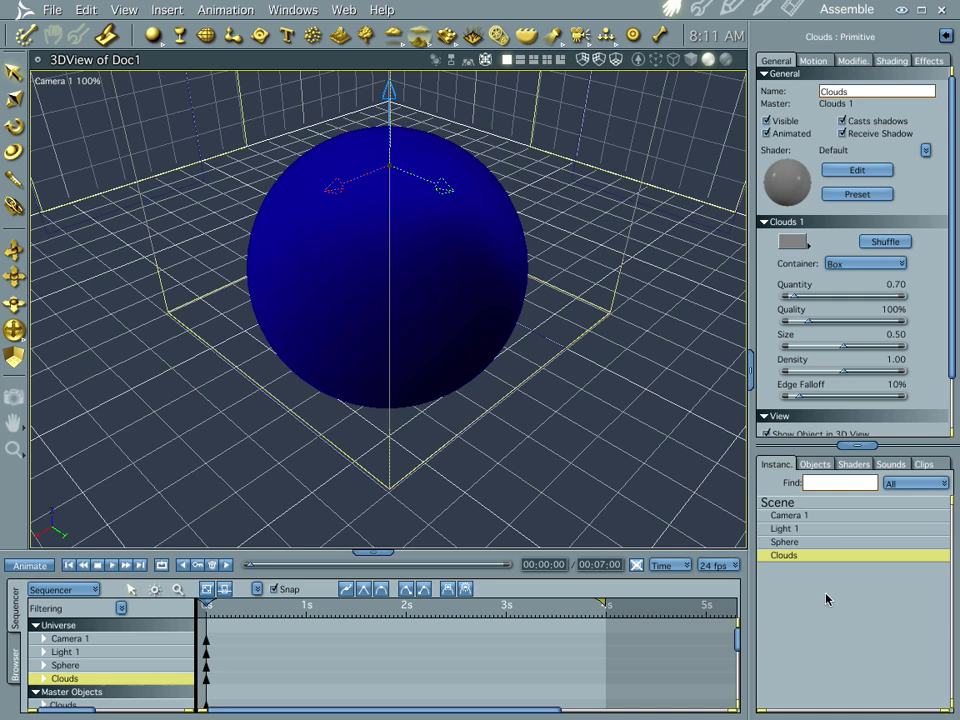
left_click(782, 542, "shift")
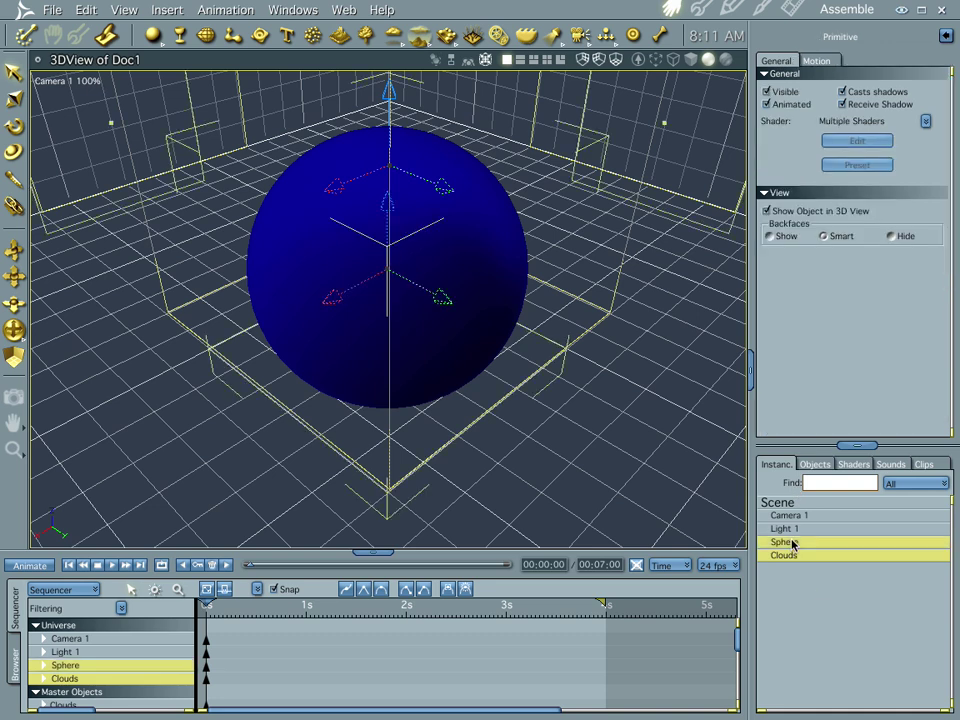
key("ctrl+k")
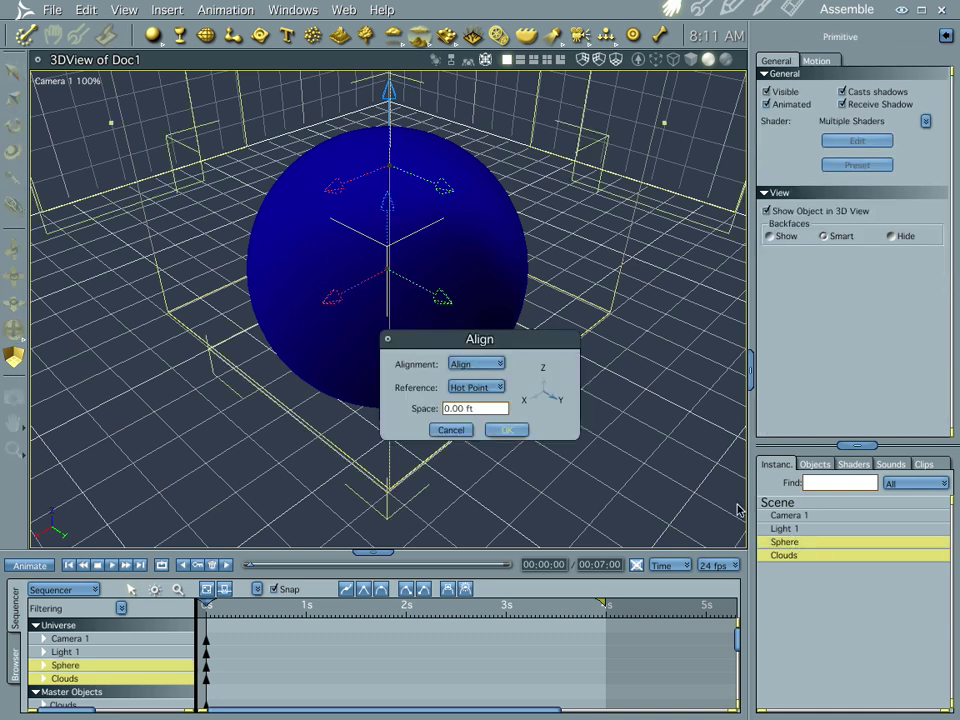
left_click(547, 383)
left_click(507, 430)
key("ctrl+shift+c")
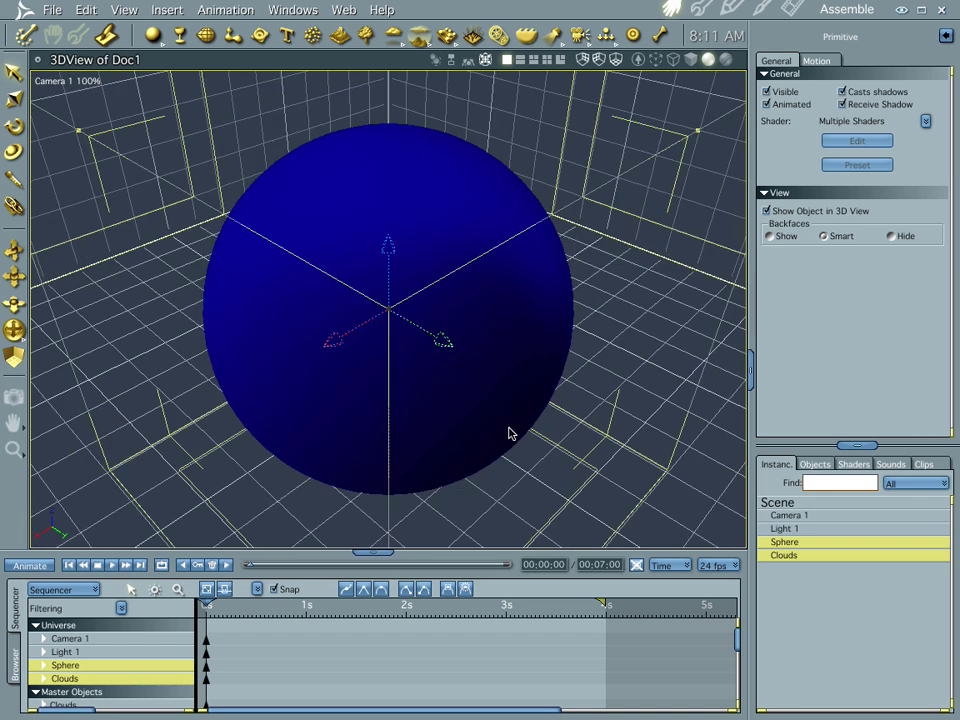
key("ctrl+r")
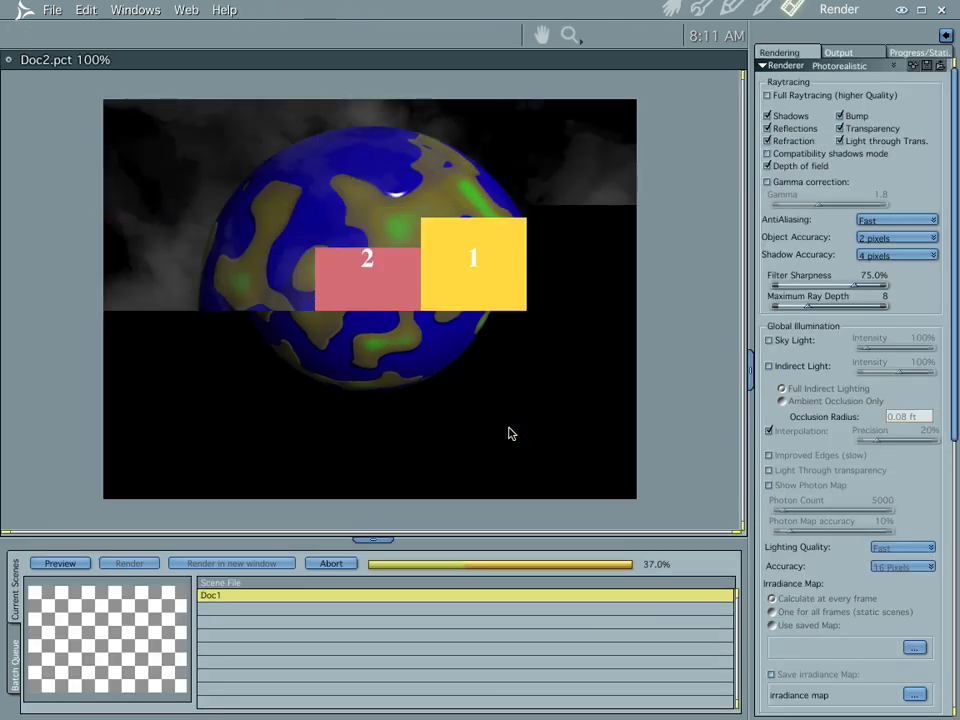
Step: Select the Clouds object and tint its colour a pale pinkish grey
left_click(672, 9)
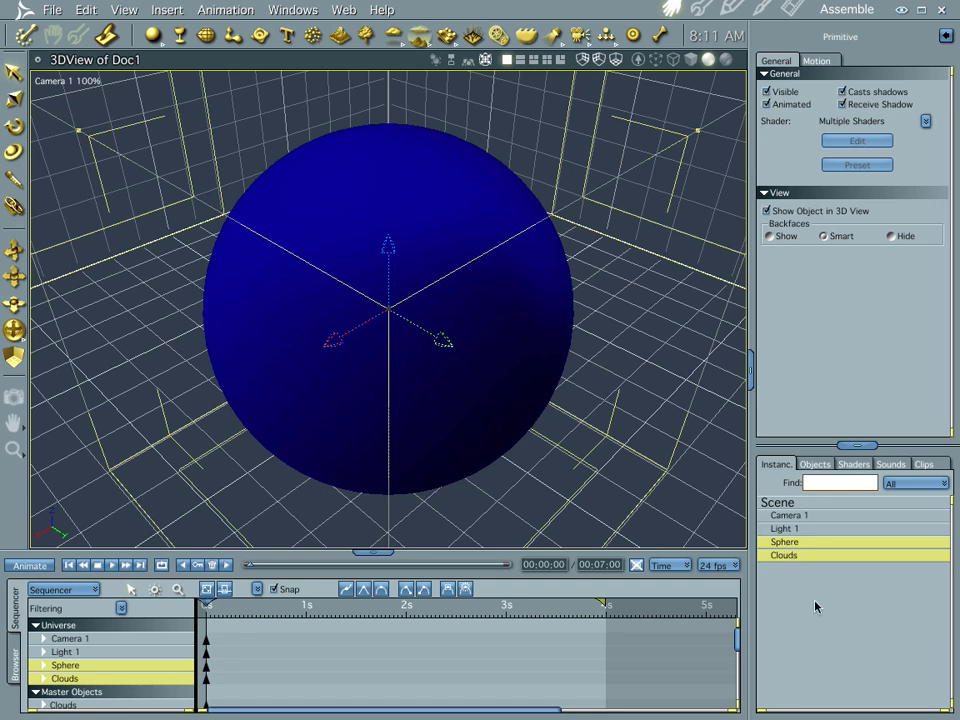
left_click(785, 529)
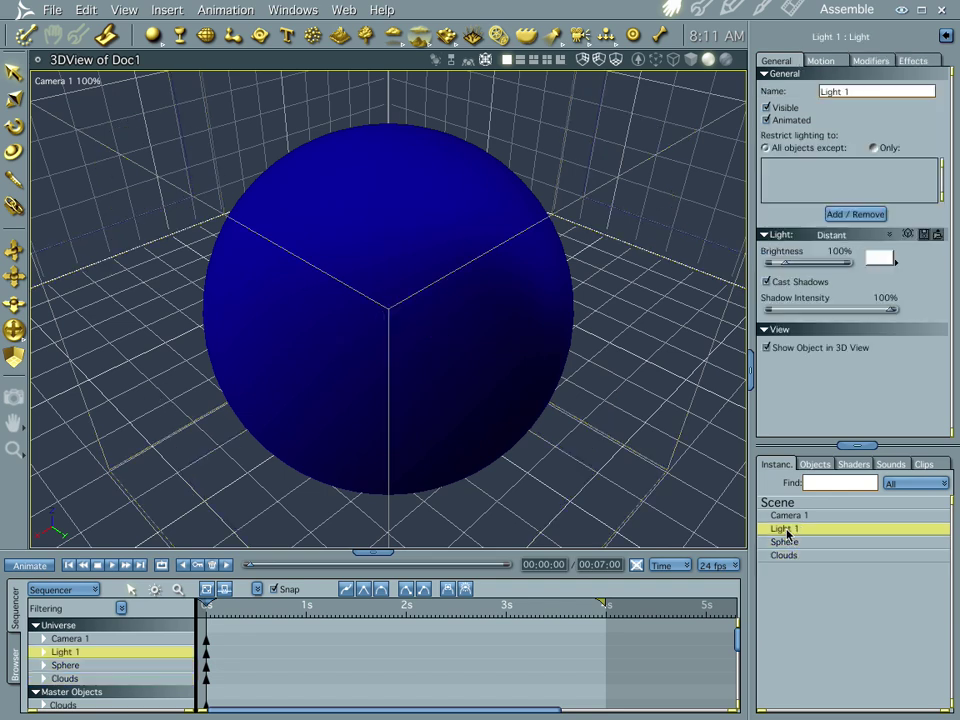
left_click(784, 555)
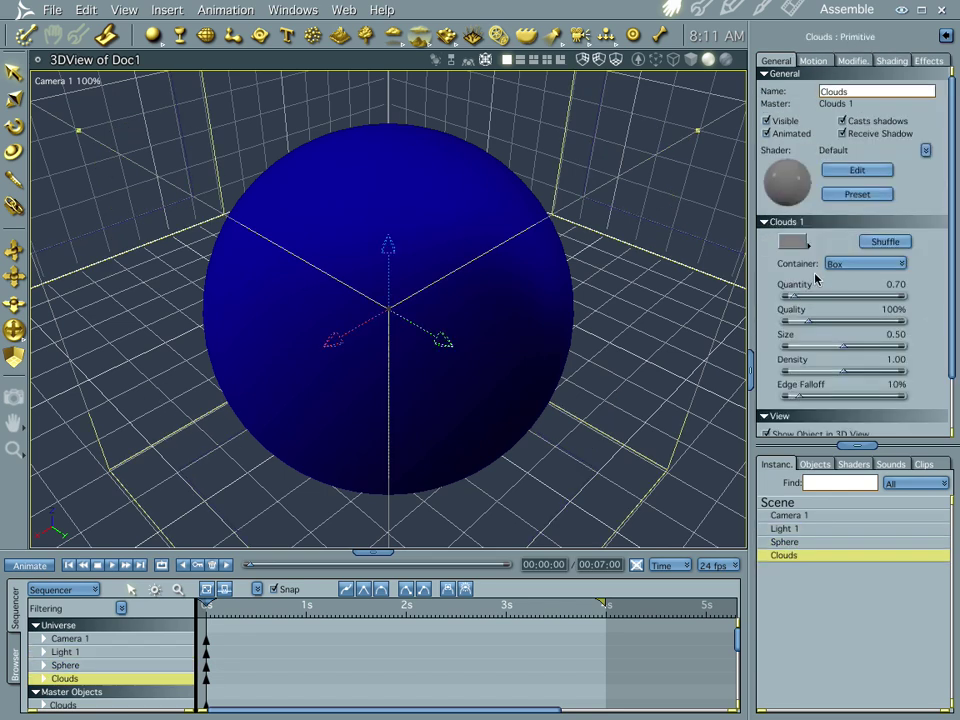
left_click(793, 243)
left_click_drag(740, 564, 733, 565)
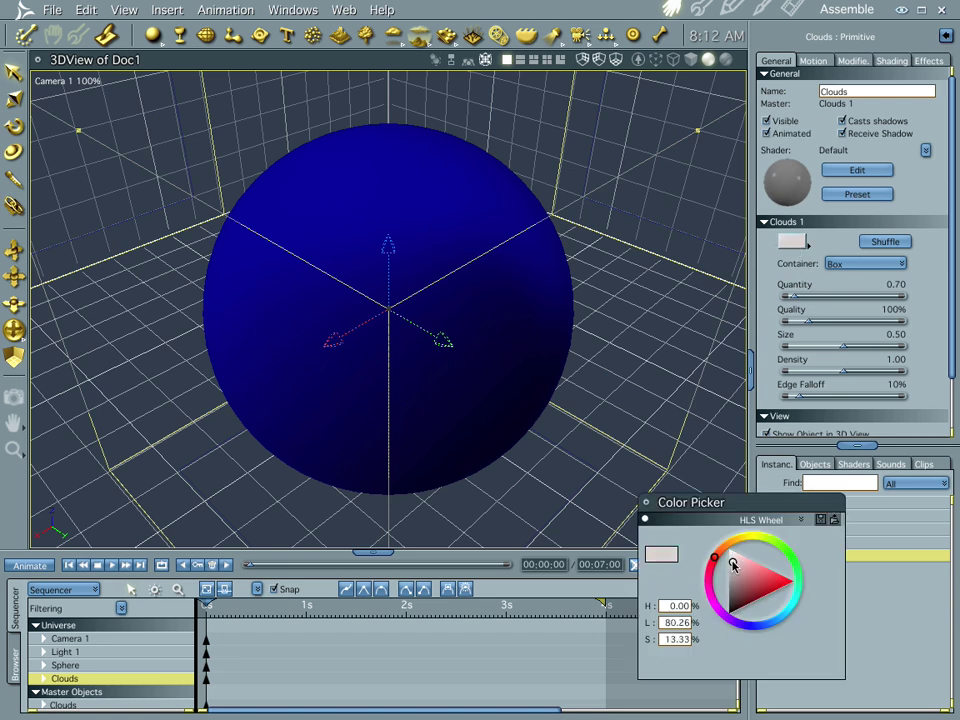
left_click(646, 503)
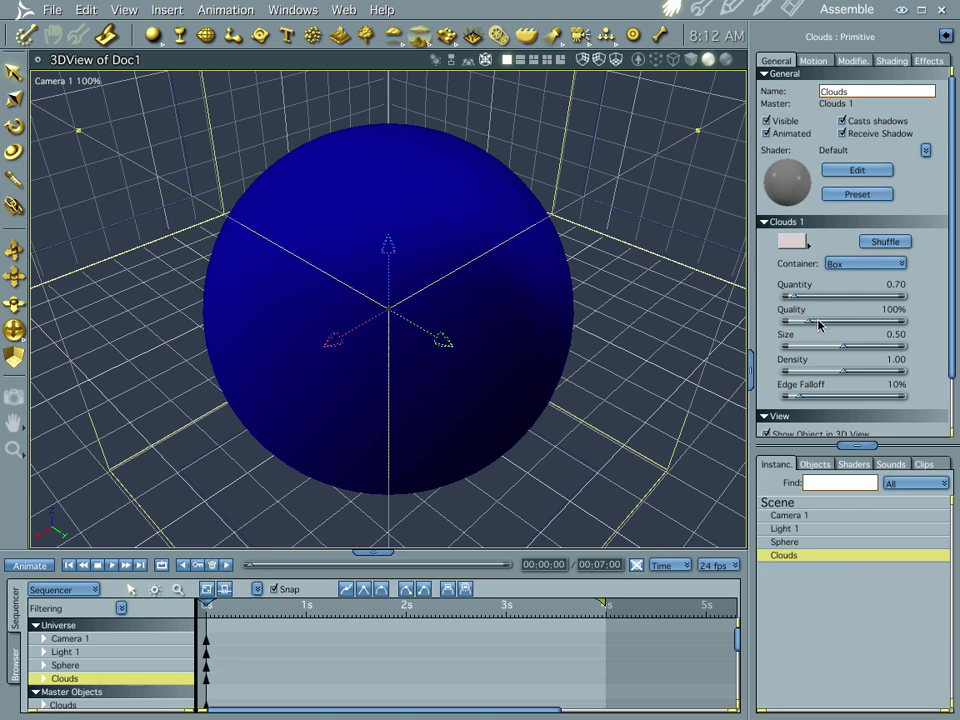
Step: Set cloud Quality to 500% and Size to 0.57, then render the scene
left_click(893, 309)
type("500")
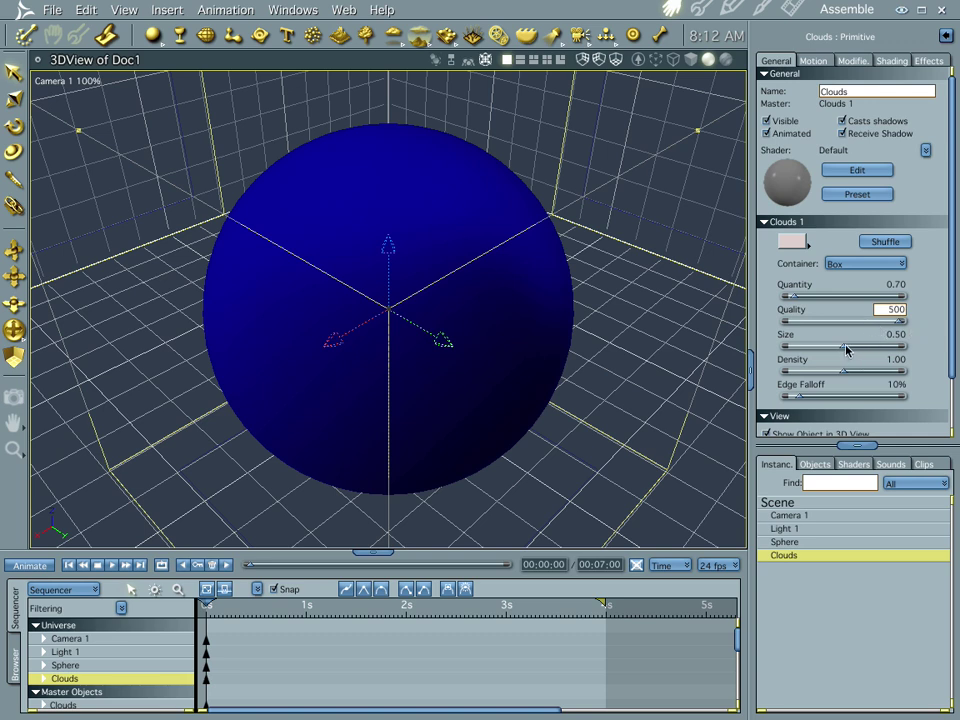
left_click_drag(846, 349, 799, 400)
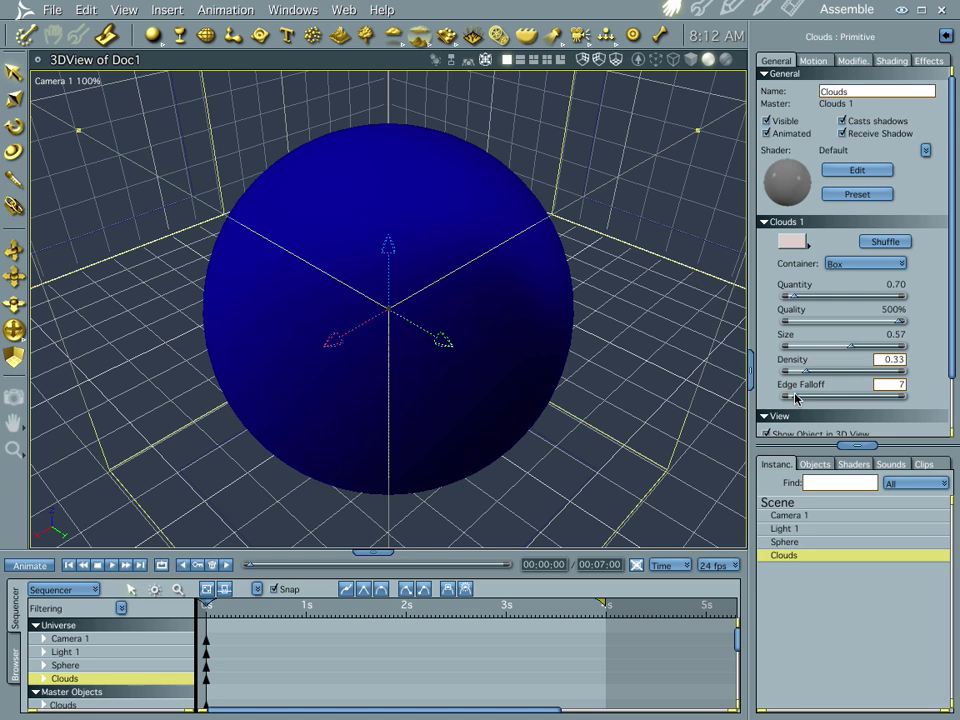
key("ctrl+r")
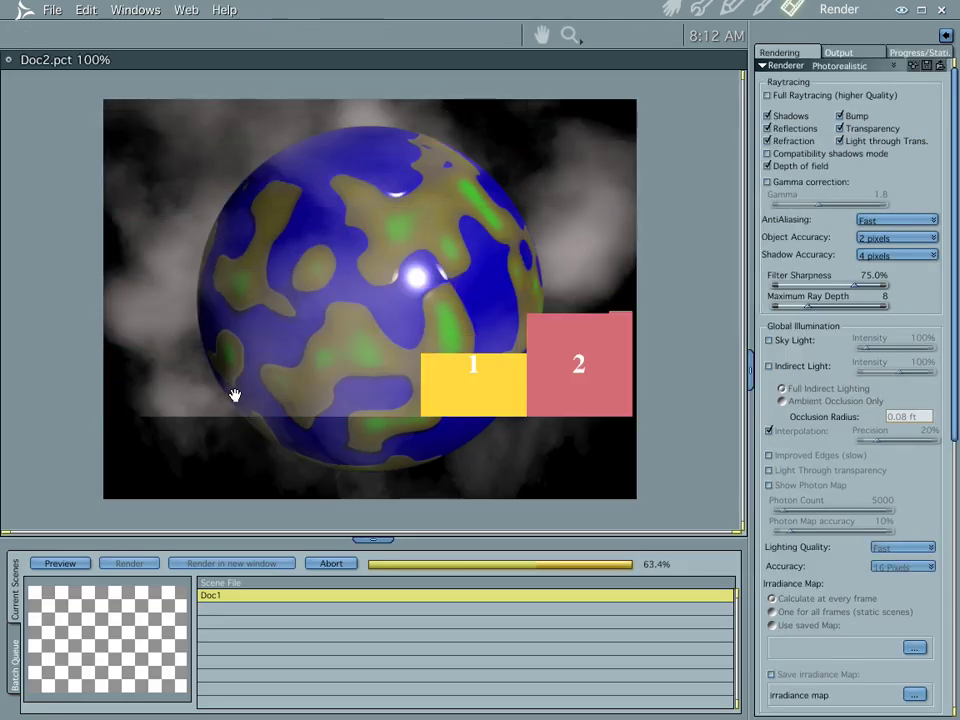
Step: Reduce the clouds' Edge Falloff to 0% and render a test
left_click(671, 10)
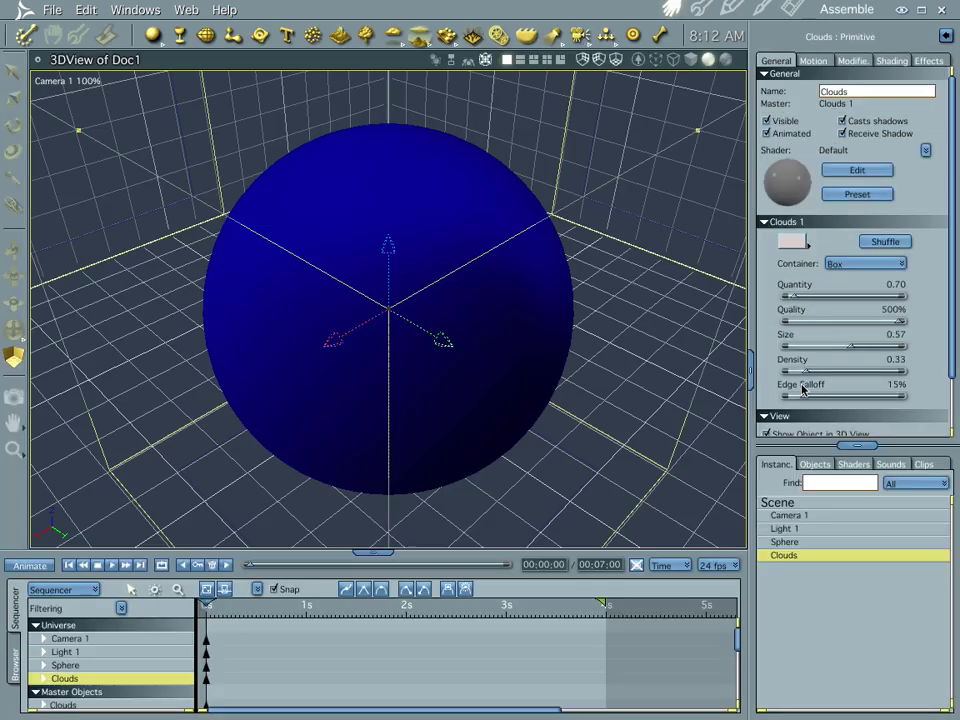
left_click_drag(806, 396, 790, 397)
key("ctrl+r")
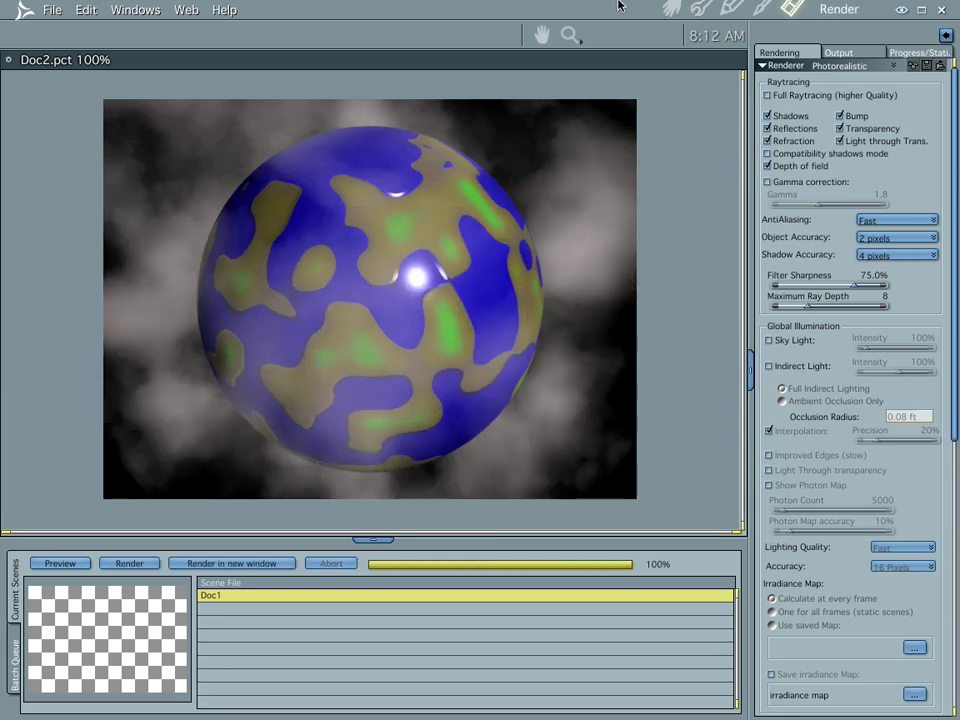
Step: Enlarge the cloud Size to 0.88, render again, and return to the scene
left_click(672, 8)
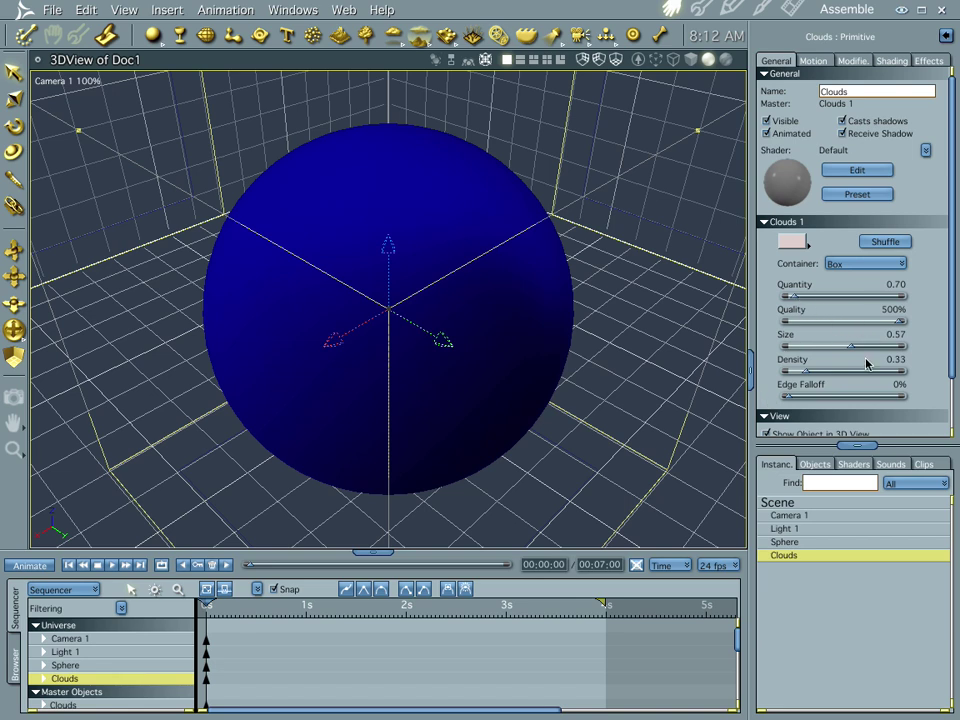
left_click_drag(849, 349, 884, 350)
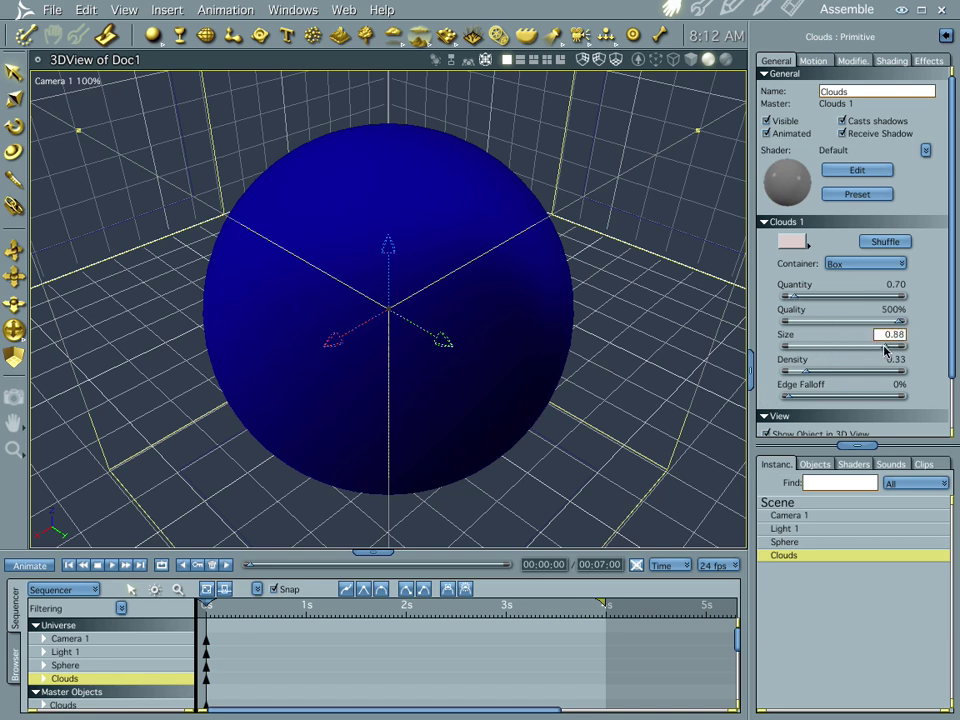
left_click(670, 8)
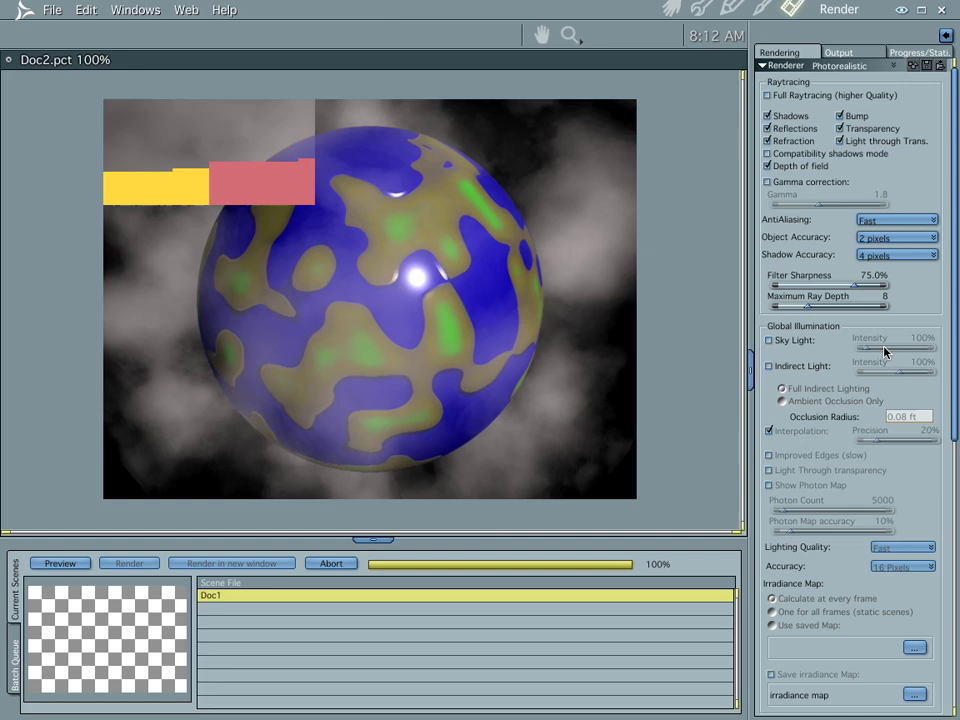
left_click(670, 8)
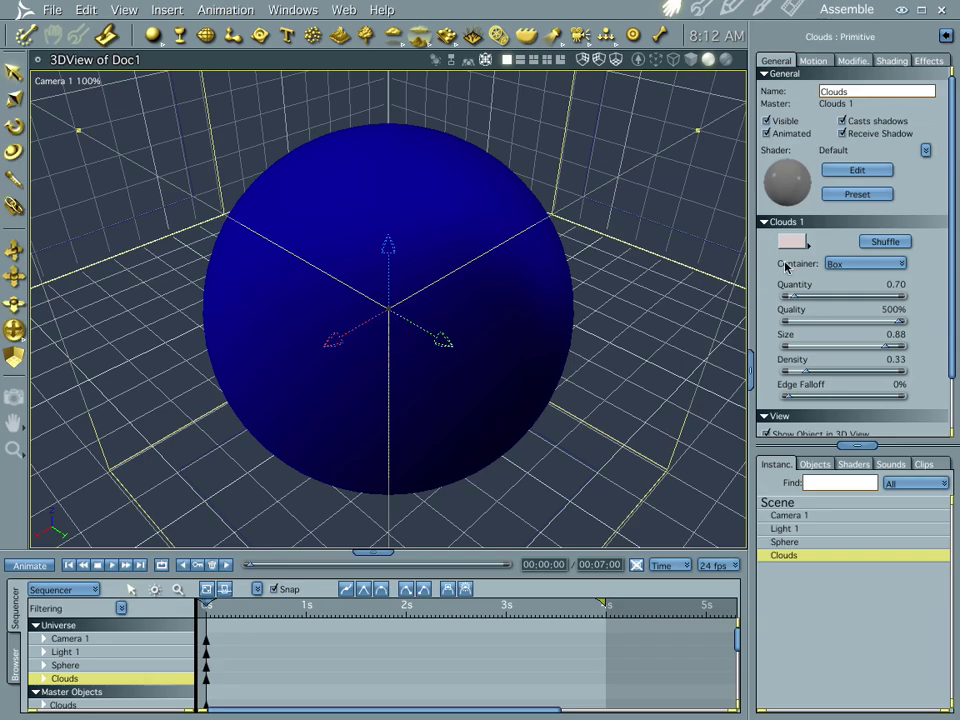
Step: Switch the cloud container from Box to Sphere and test-render the result twice
left_click(876, 264)
left_click(877, 306)
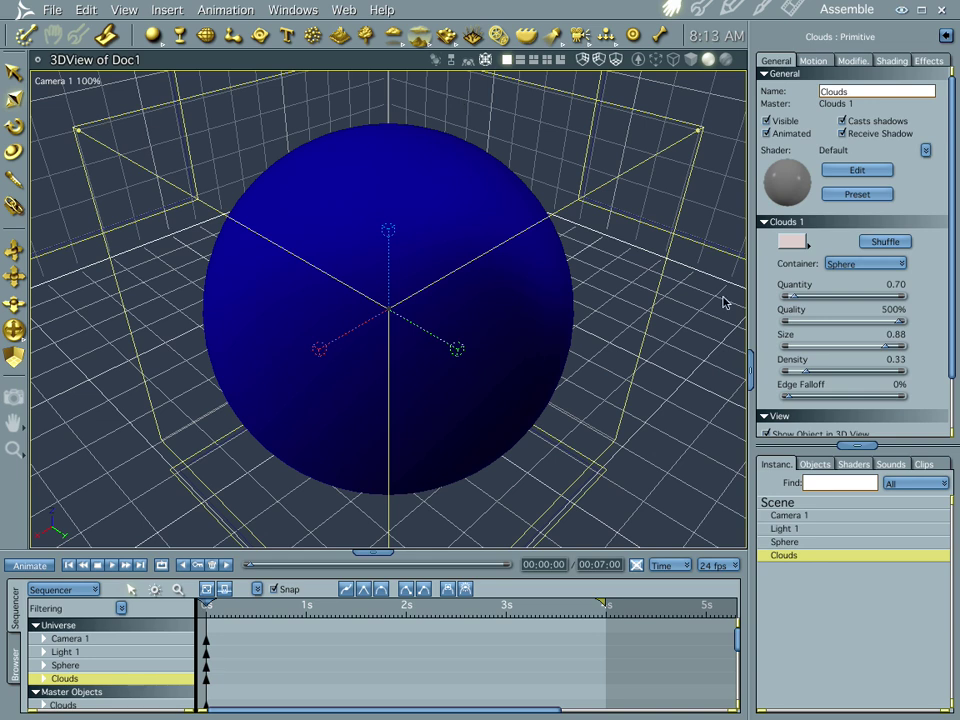
key("ctrl+r")
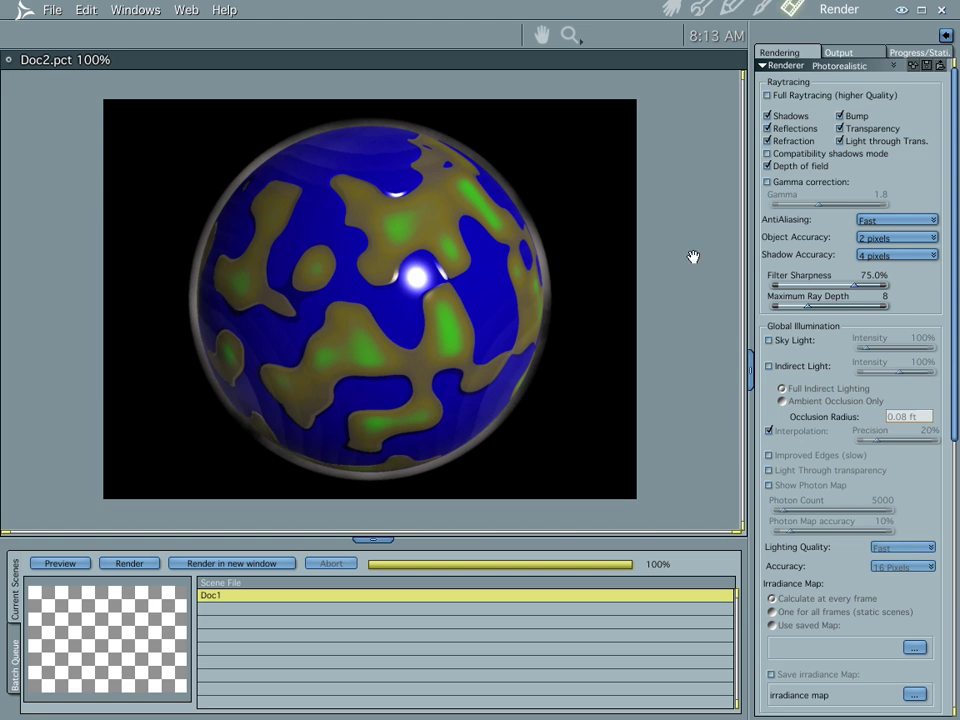
left_click(674, 9)
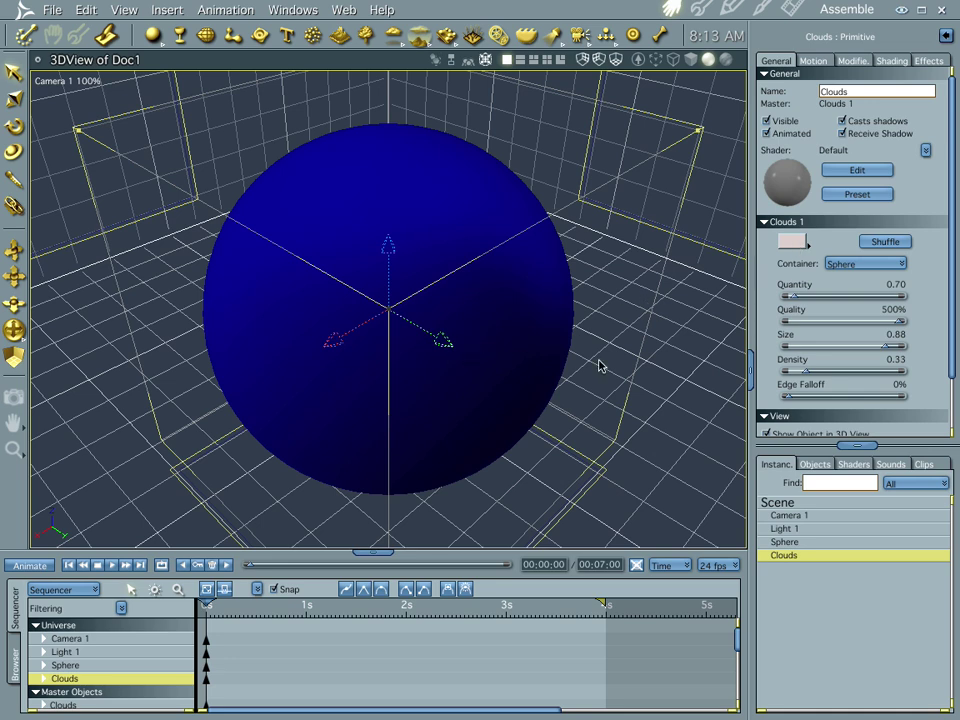
key("ctrl+r")
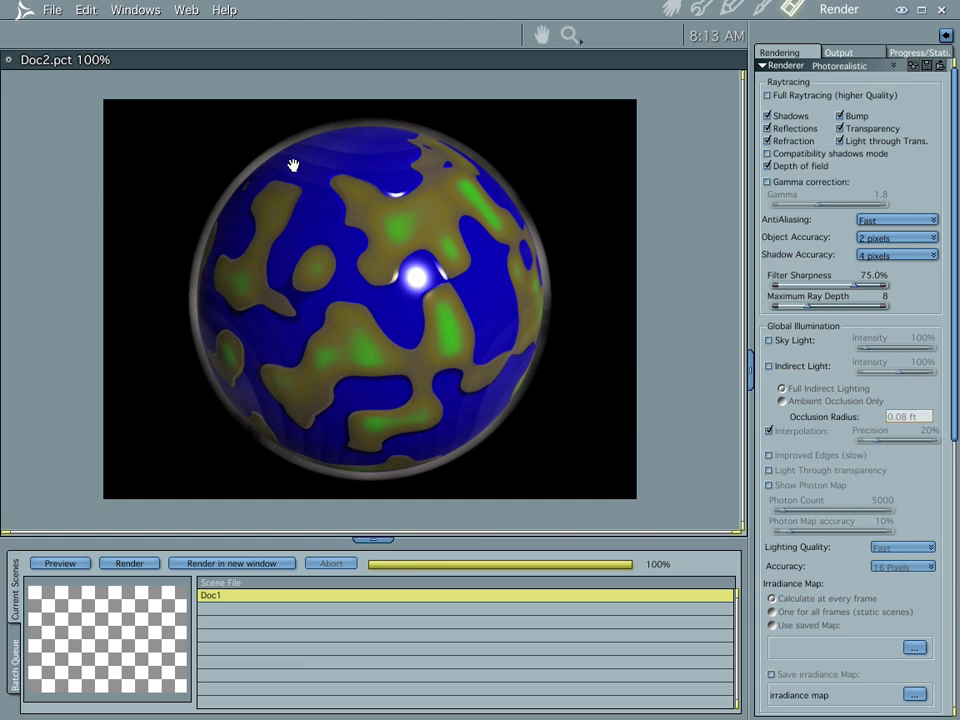
left_click(668, 9)
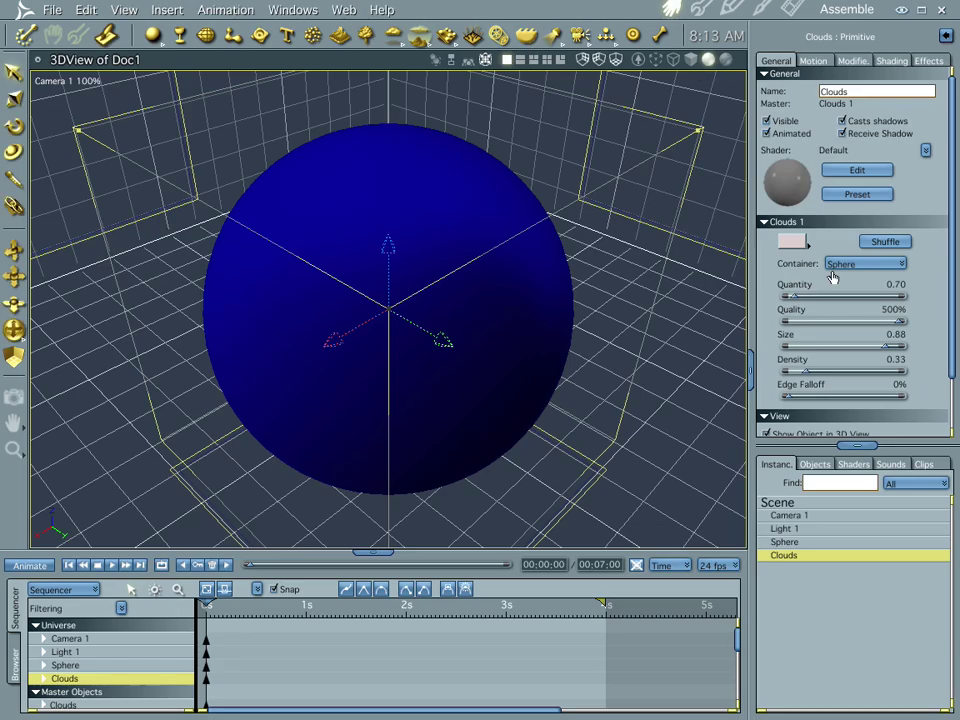
Step: Drop the cloud Quality to 333% and re-render the cloud-rimmed spotted sphere
left_click(790, 242)
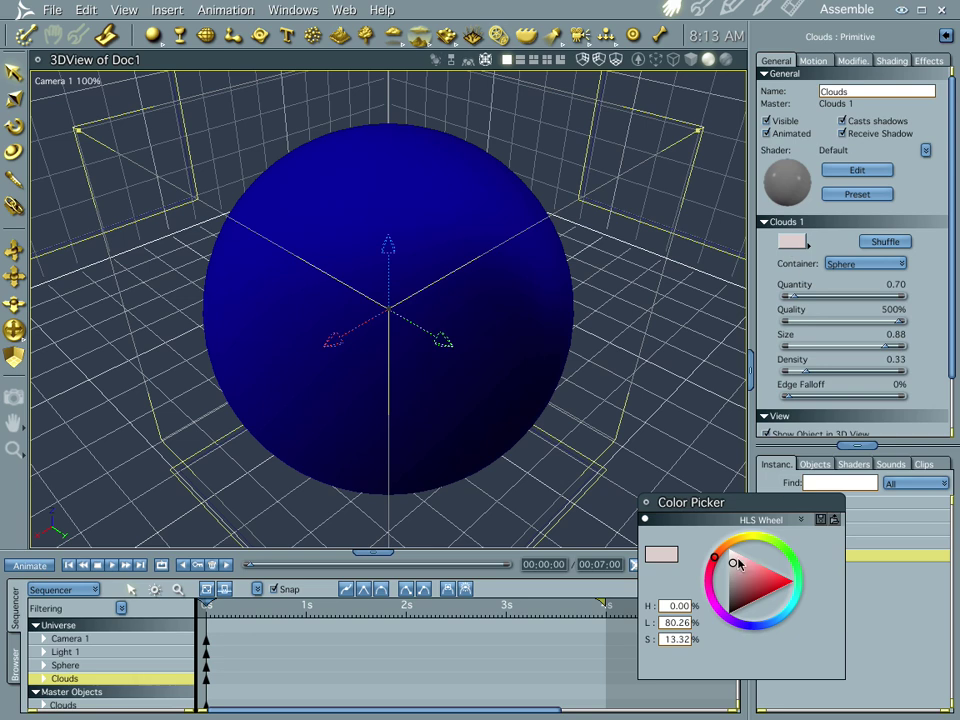
left_click(646, 504)
left_click_drag(901, 323, 862, 326)
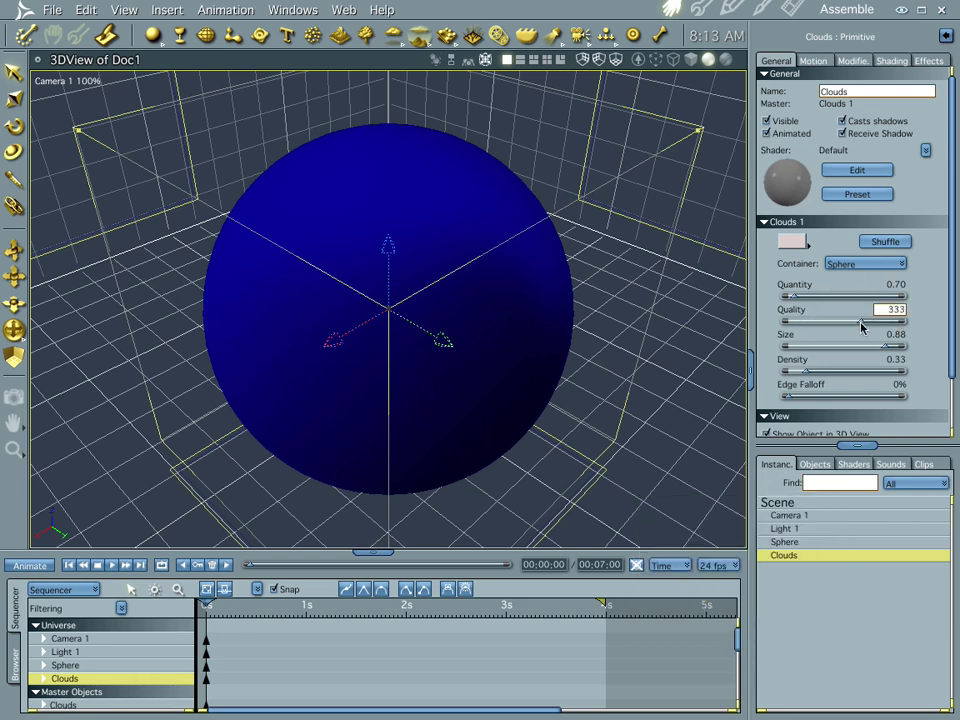
key("ctrl+r")
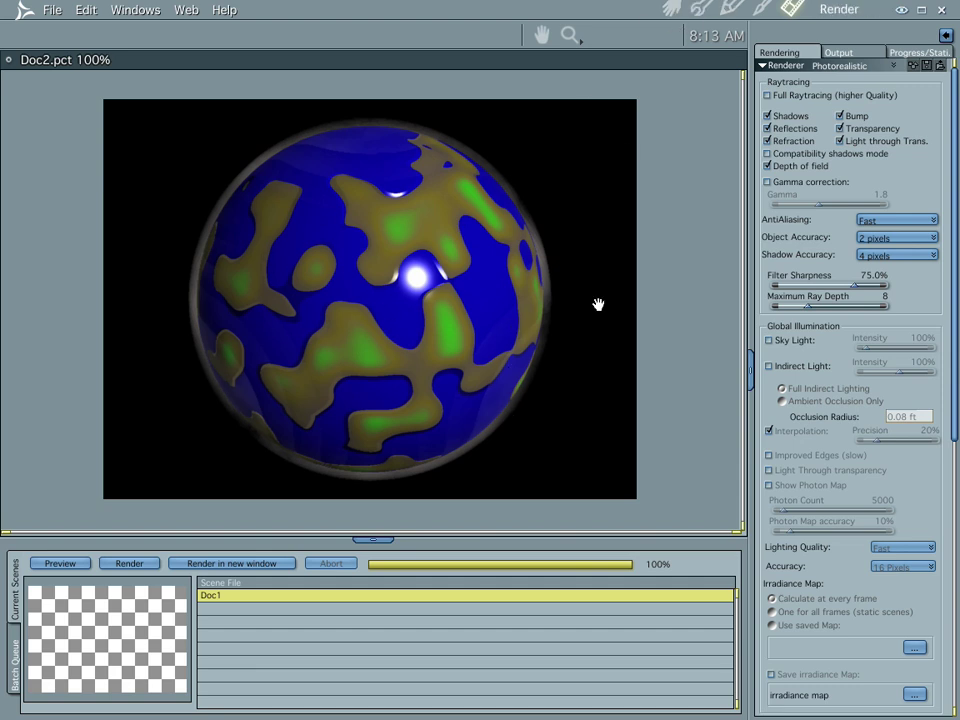
left_click(668, 8)
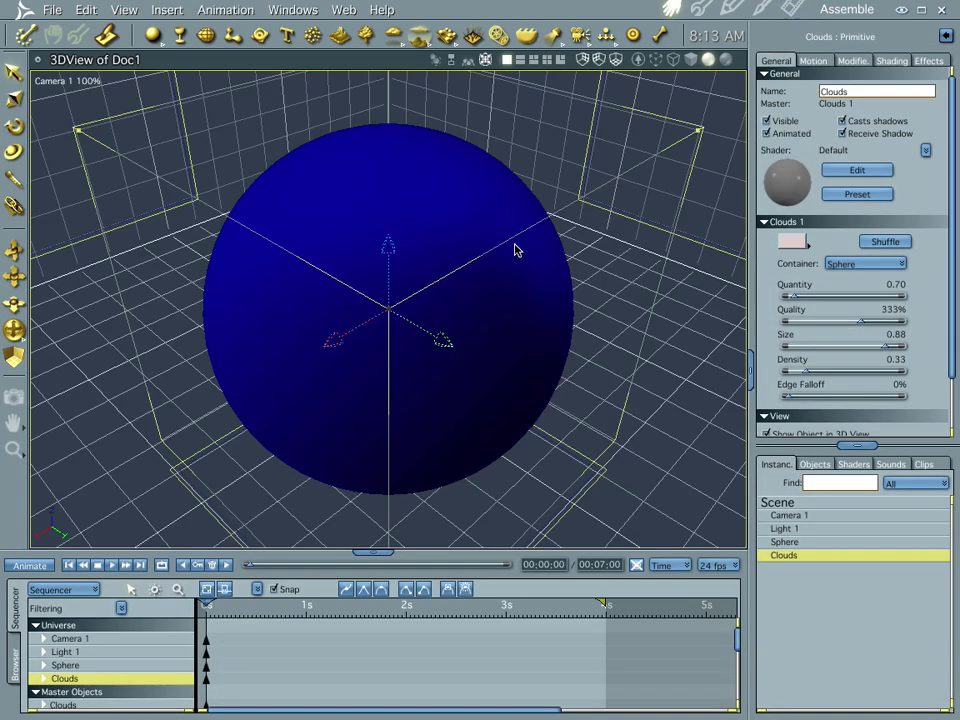
key("ctrl+5")
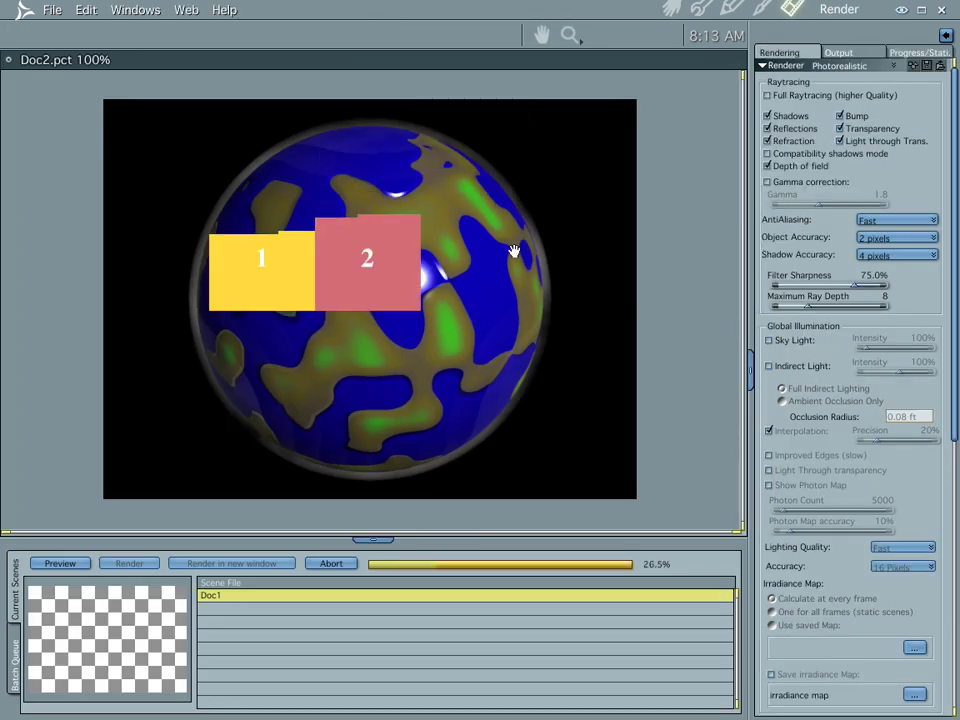